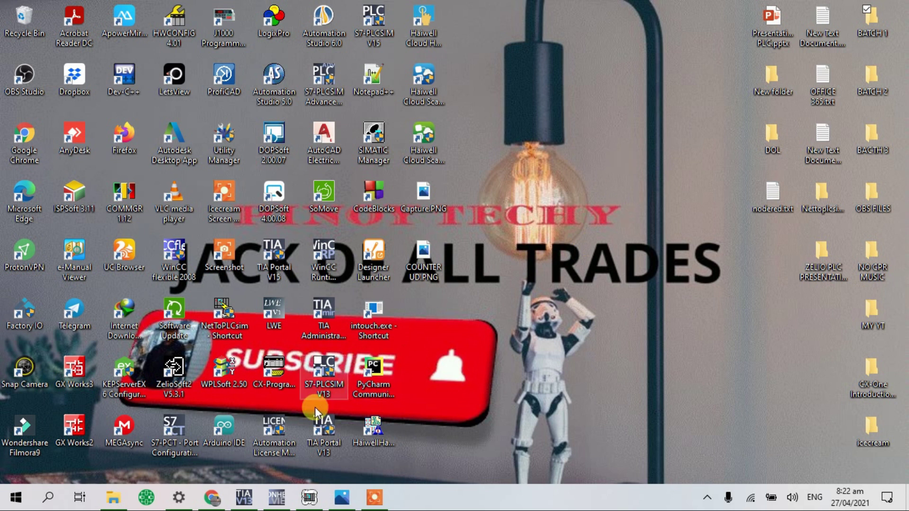
Launch TIA Portal V13 with the STL TUT project open at Main [OB1]
{"action": "left_click", "coordinate": [245, 495]}
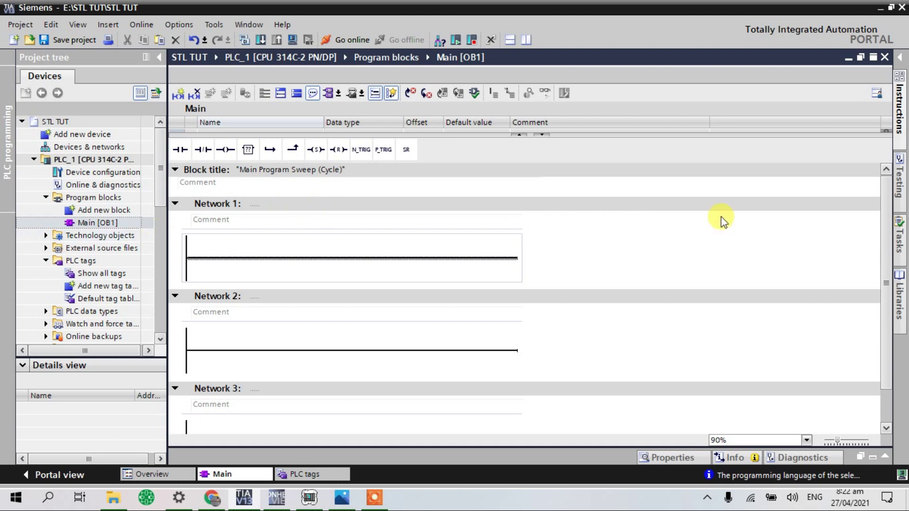
Switch Main [OB1] to STL and bring up the COUNTER UD diagram image
{"action": "right_click", "coordinate": [126, 224]}
{"action": "mouse_move", "coordinate": [198, 422]}
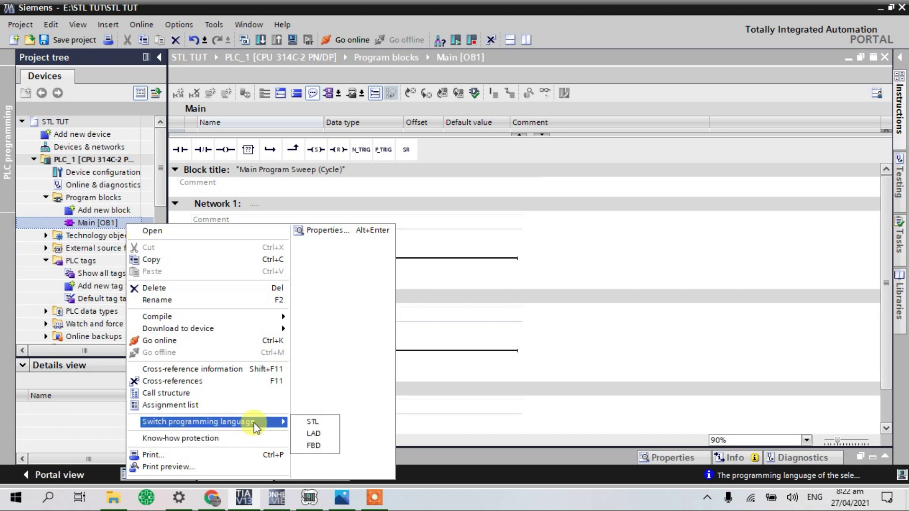
{"action": "left_click", "coordinate": [310, 423]}
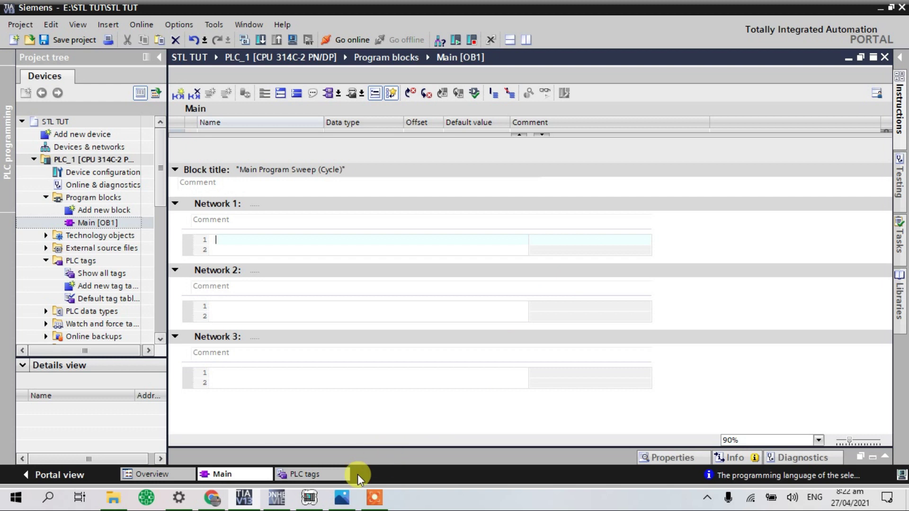
{"action": "left_click", "coordinate": [341, 496]}
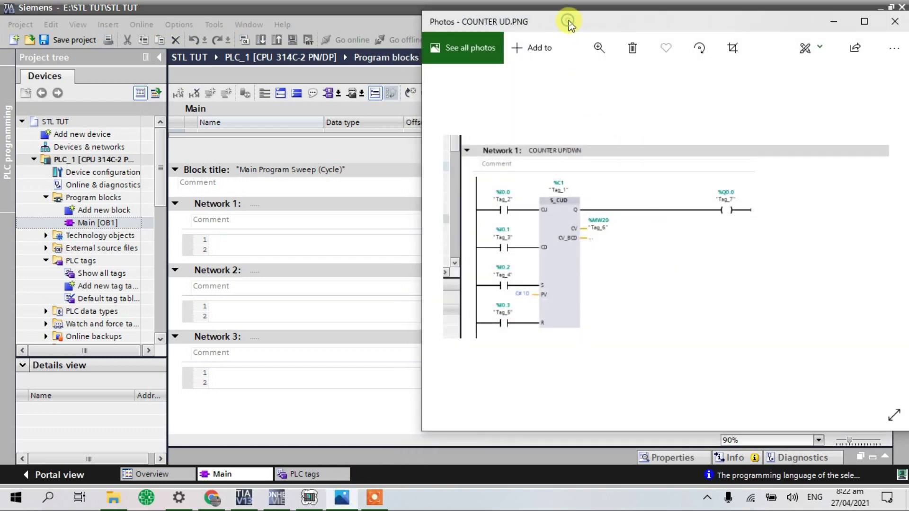
Place the COUNTER UD image window at the right edge beside the TIA Portal editor
{"action": "mouse_move", "coordinate": [568, 26]}
{"action": "left_mouse_down"}
{"action": "mouse_move", "coordinate": [605, 28]}
{"action": "mouse_move", "coordinate": [577, 26]}
{"action": "left_mouse_up"}
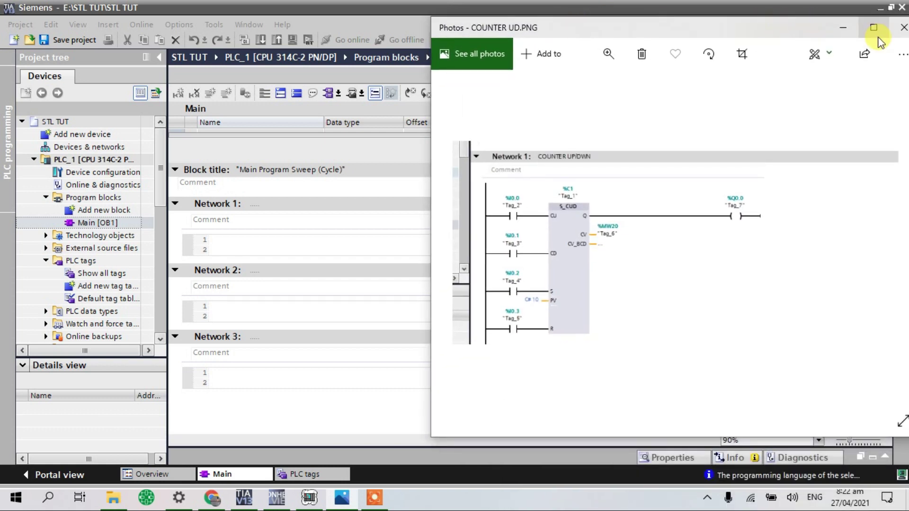
{"action": "left_click", "coordinate": [873, 27]}
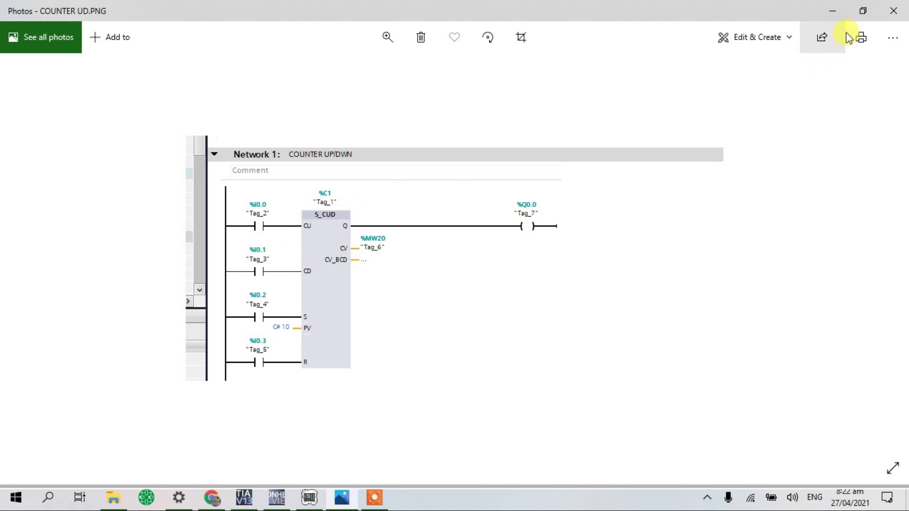
{"action": "left_click", "coordinate": [856, 17]}
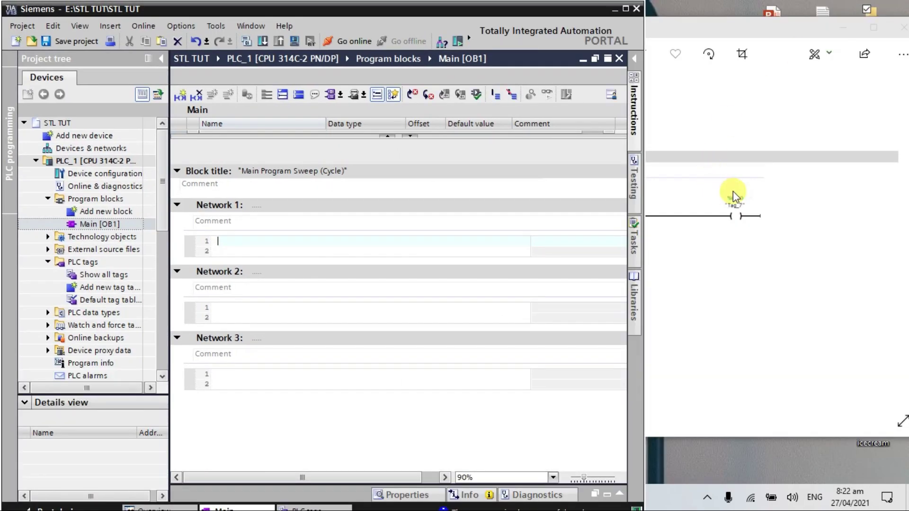
{"action": "left_click", "coordinate": [734, 195]}
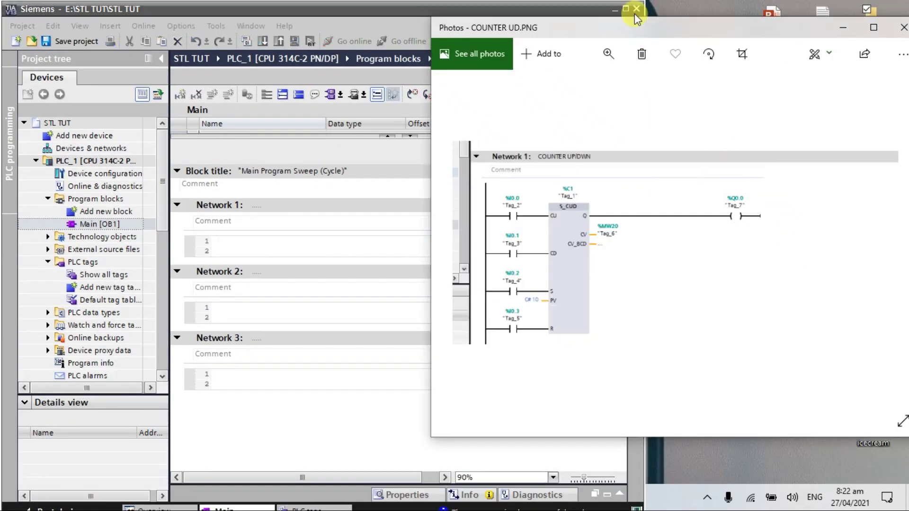
{"action": "mouse_move", "coordinate": [610, 33]}
{"action": "left_mouse_down"}
{"action": "mouse_move", "coordinate": [719, 35]}
{"action": "mouse_move", "coordinate": [741, 15]}
{"action": "left_mouse_up"}
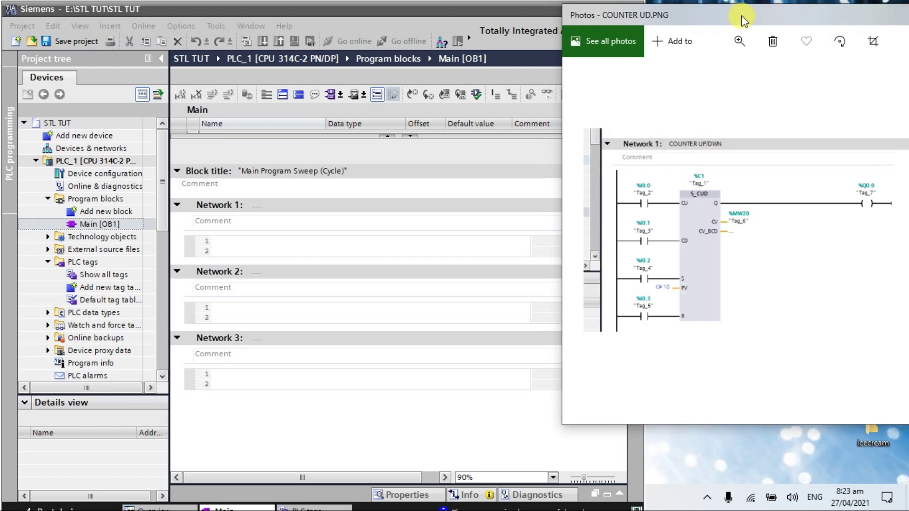
Title Network 1 'SIMATIC COUNTER UP/DWN' and nudge the diagram window further right
{"action": "left_click", "coordinate": [309, 204]}
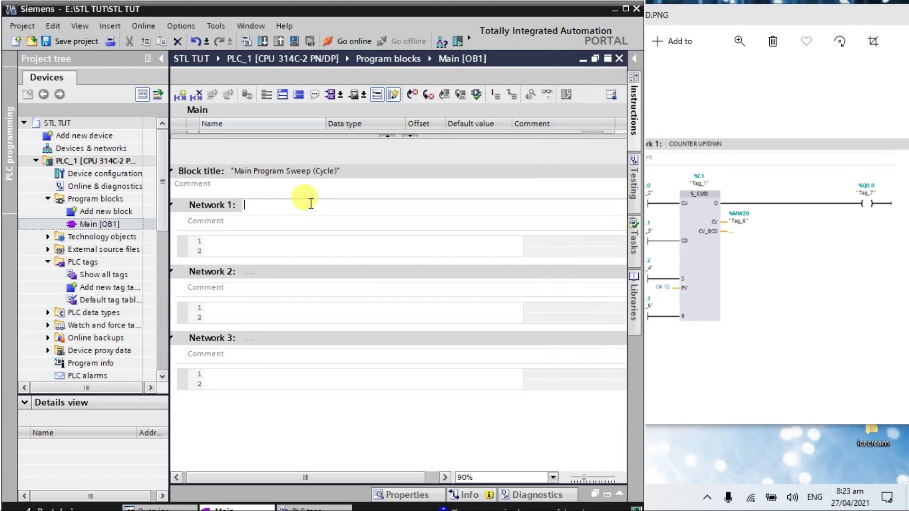
{"action": "type", "text": "SIMATIC "}
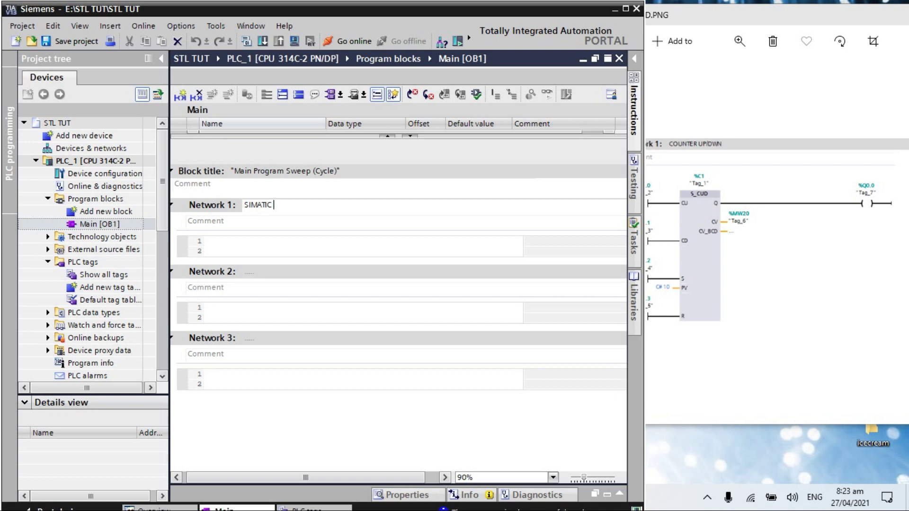
{"action": "type", "text": "COUNTER UP/"}
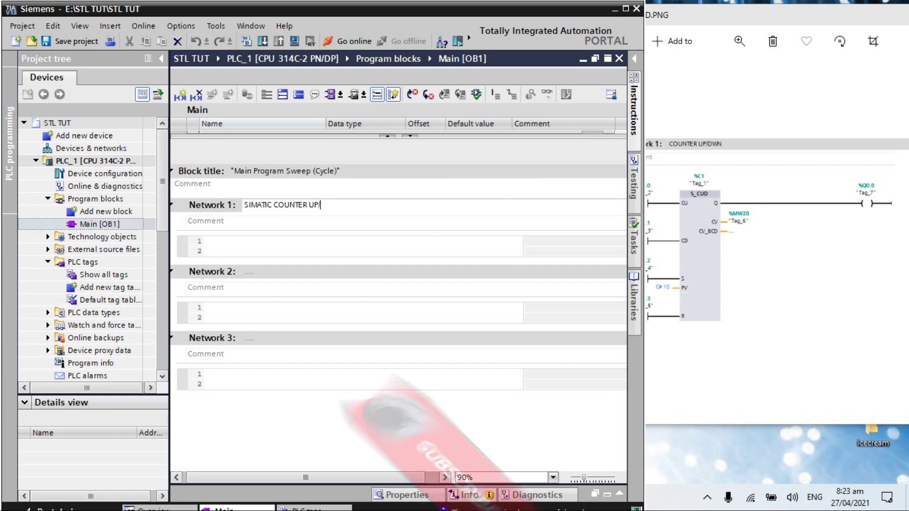
{"action": "type", "text": "DWN"}
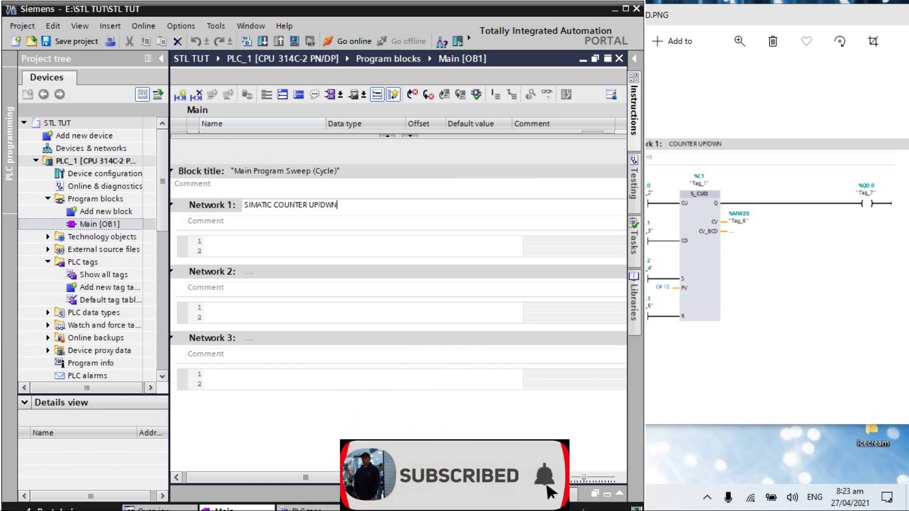
{"action": "left_click", "coordinate": [271, 241]}
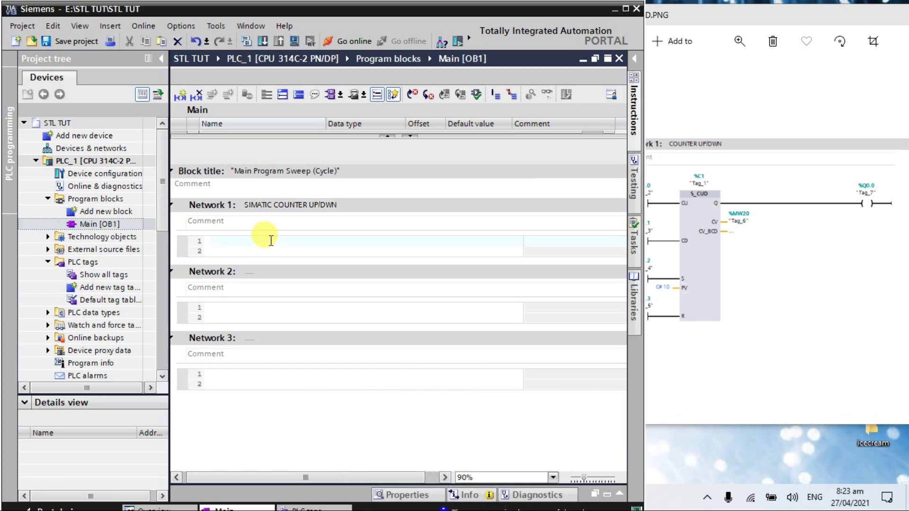
{"action": "left_click", "coordinate": [761, 293]}
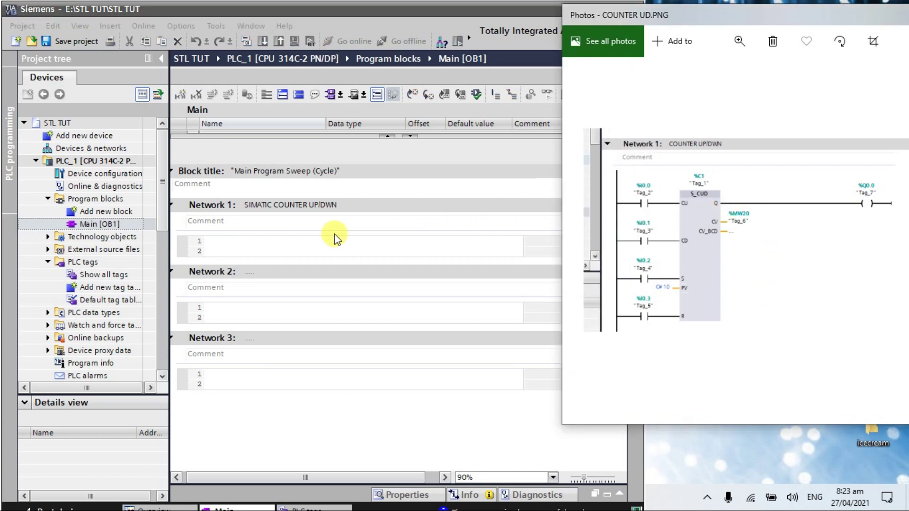
{"action": "left_click", "coordinate": [256, 242]}
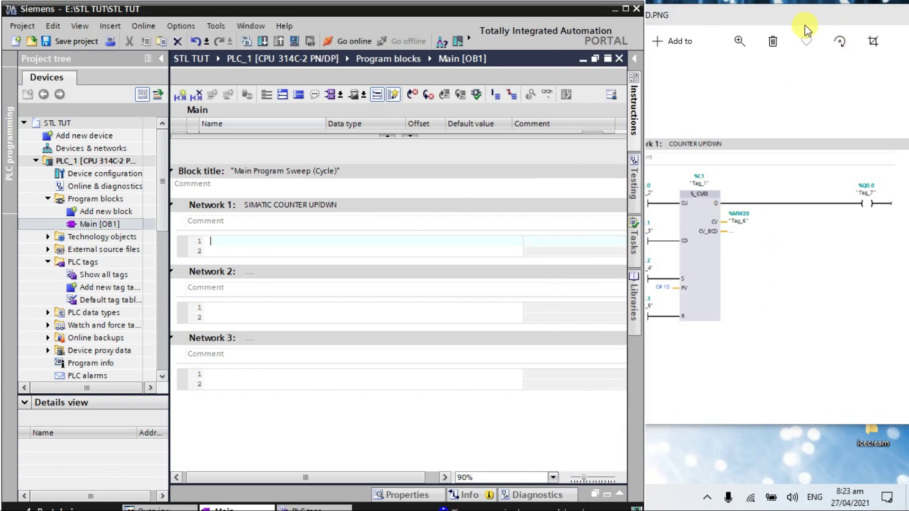
{"action": "left_click_drag", "start_coordinate": [794, 21], "coordinate": [817, 16]}
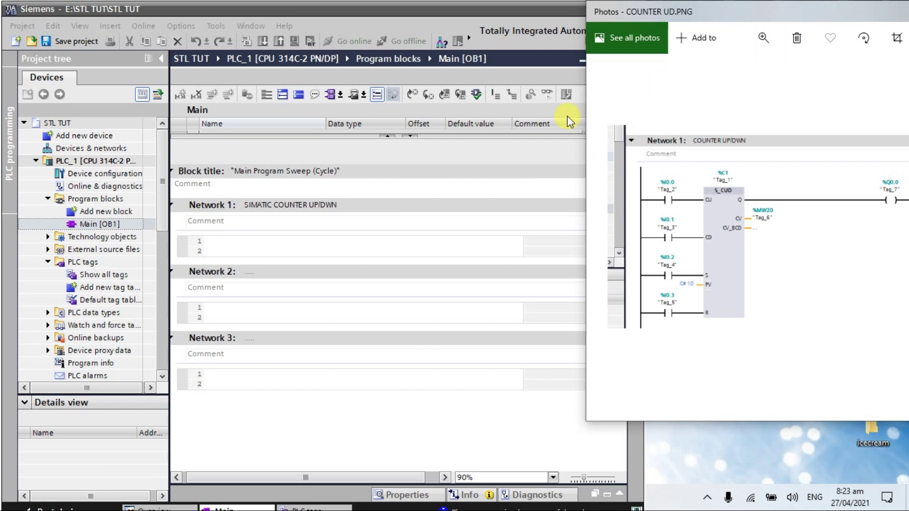
Enter 'A I0.0 //INPUT COUNT UP' and 'CU C1//COUNTER UP' as Network 1 lines 1–2
{"action": "left_click", "coordinate": [161, 62]}
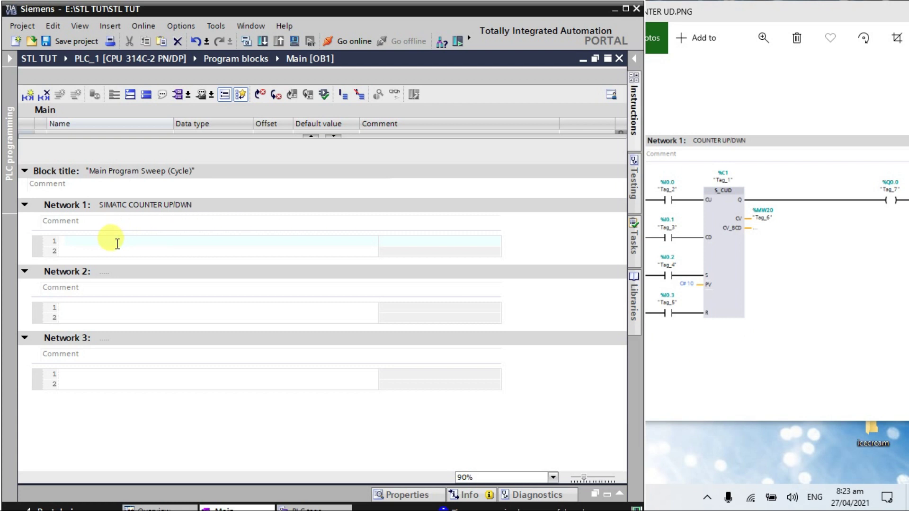
{"action": "type", "text": "A "}
{"action": "type", "text": "I0.0"}
{"action": "key", "text": "Return"}
{"action": "type", "text": "//"}
{"action": "type", "text": "INPU"}
{"action": "type", "text": "T COUNT UP"}
{"action": "key", "text": "Return"}
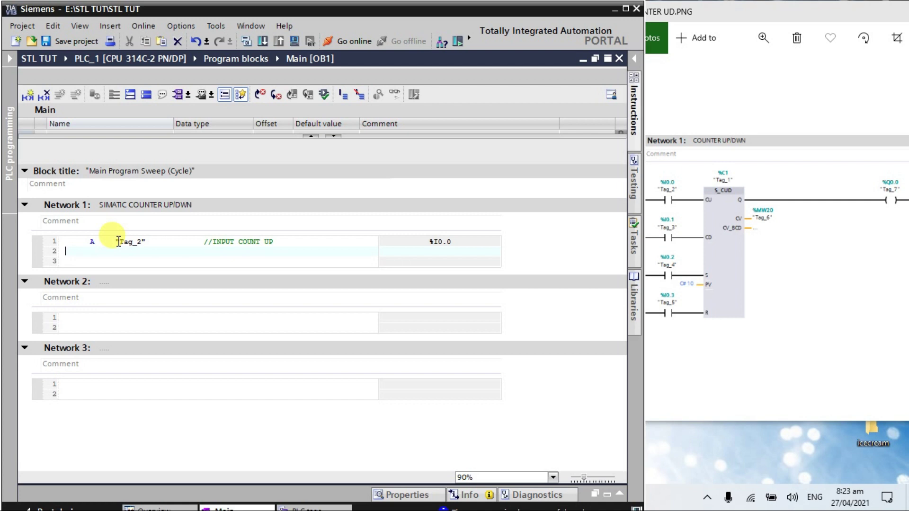
{"action": "type", "text": "CU "}
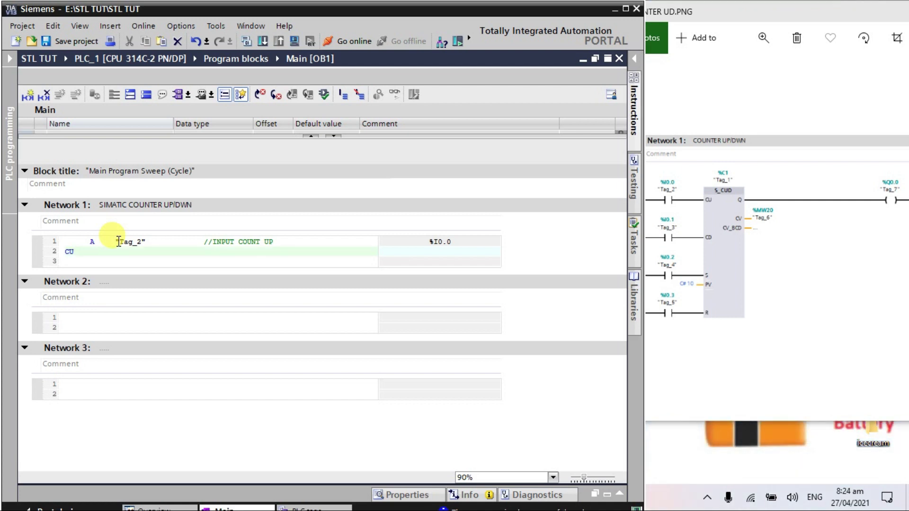
{"action": "type", "text": "C1"}
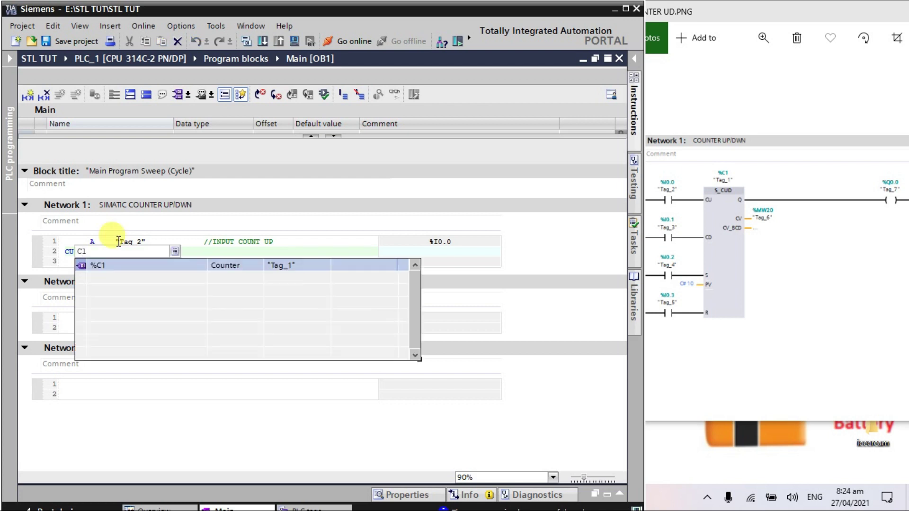
{"action": "type", "text": "//"}
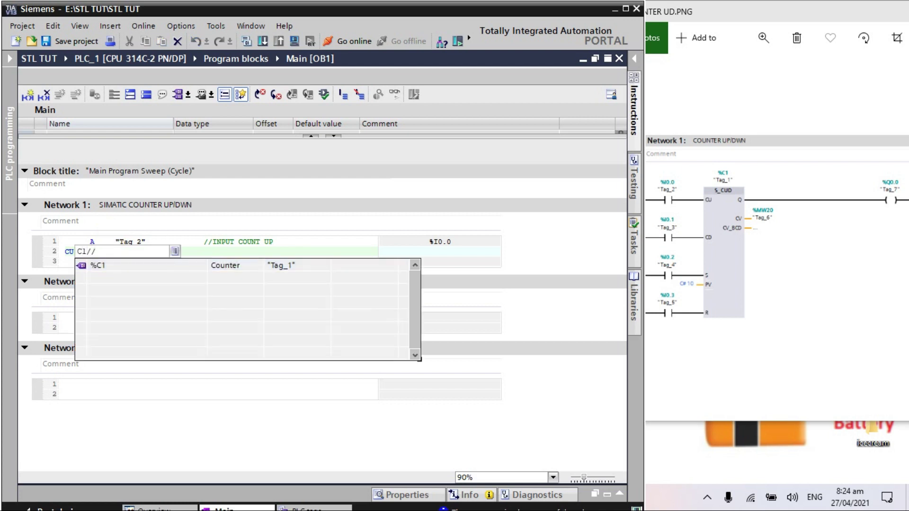
{"action": "type", "text": "COUNTER UP"}
{"action": "left_click", "coordinate": [117, 242]}
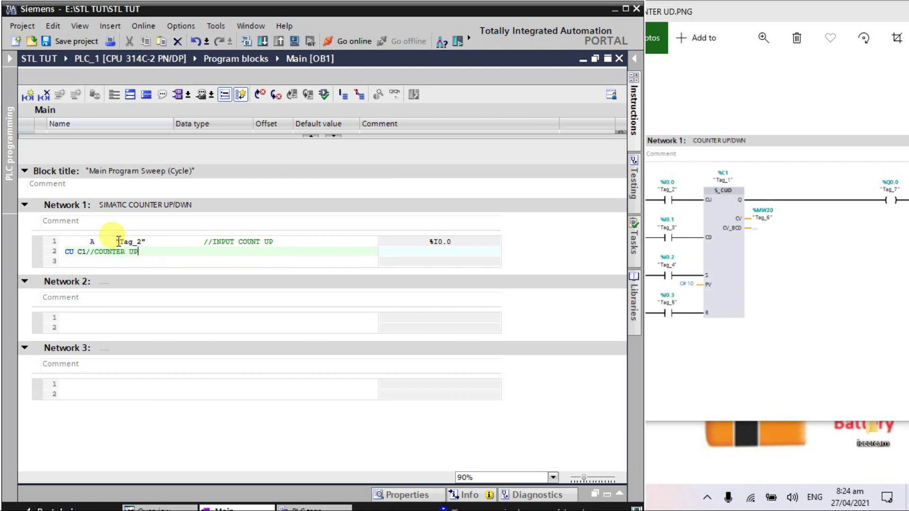
{"action": "key", "text": "Return"}
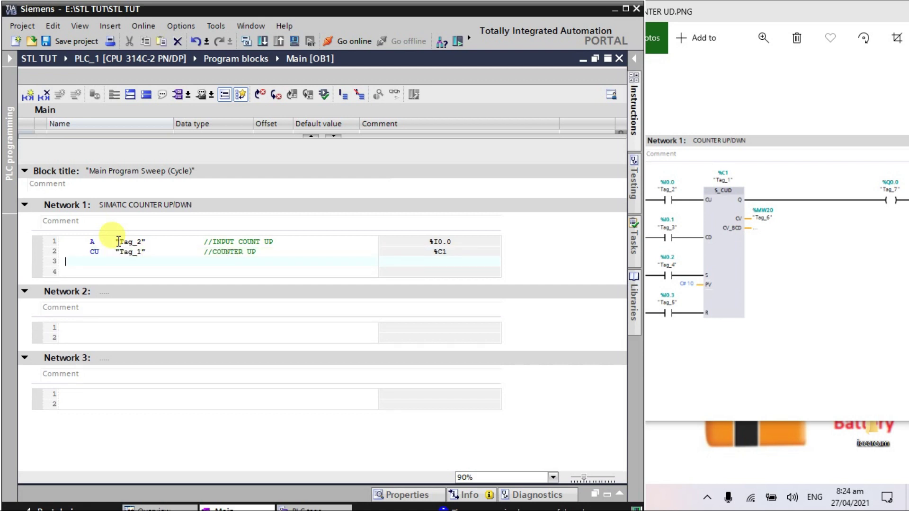
Enter 'A I0.1//INPUT COUNT DWN' and 'CD C1// COUNTER DWN' as lines 3 and 4
{"action": "left_click", "coordinate": [660, 239]}
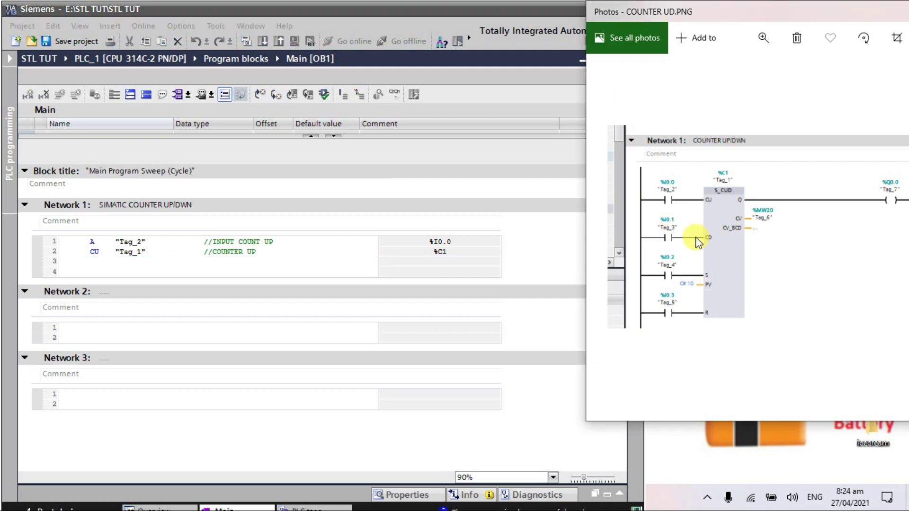
{"action": "left_click", "coordinate": [125, 268]}
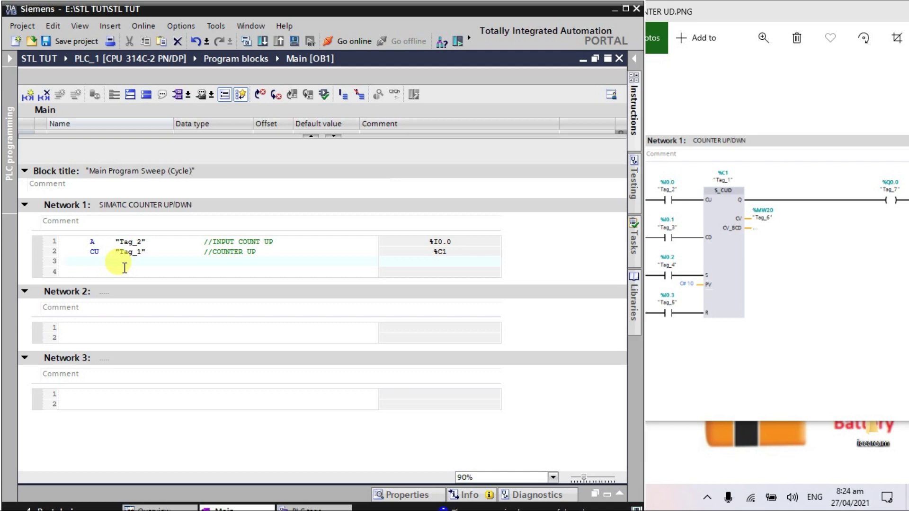
{"action": "type", "text": "A "}
{"action": "type", "text": "I0.0"}
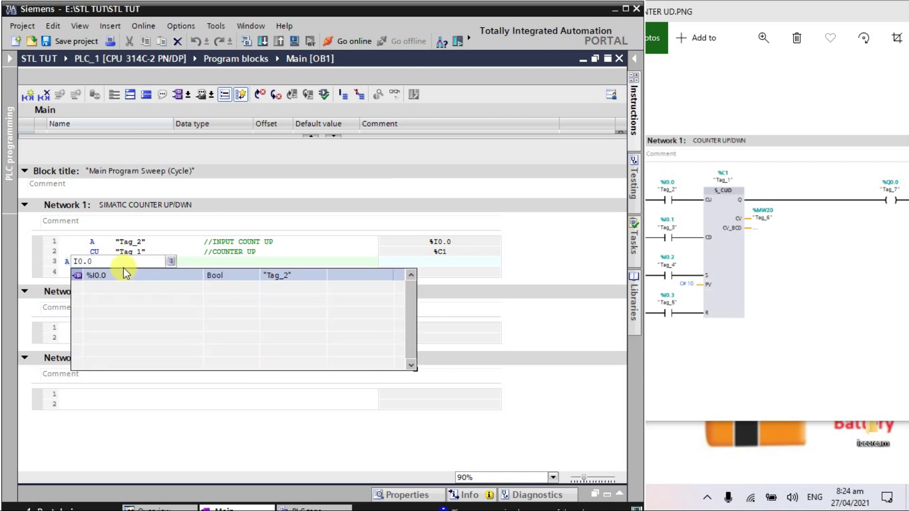
{"action": "key", "text": "BackSpace"}
{"action": "type", "text": "1"}
{"action": "type", "text": "//"}
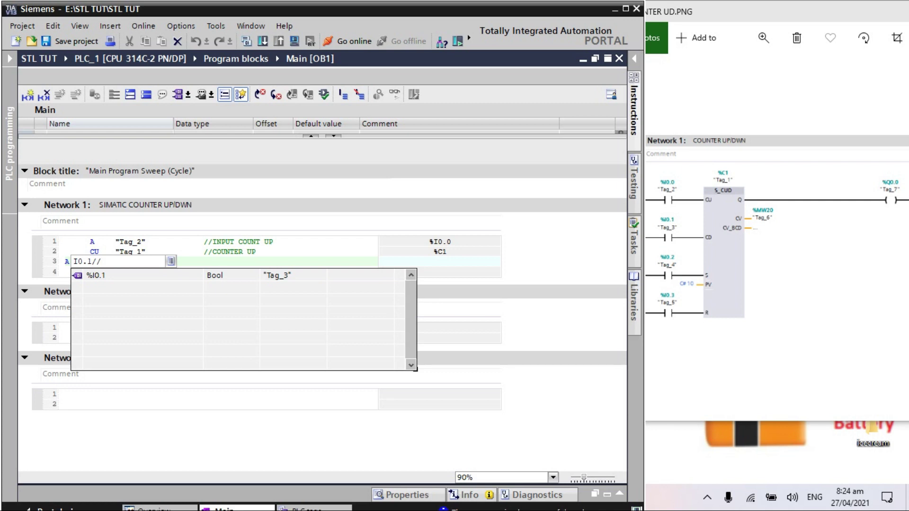
{"action": "type", "text": "INPUT COUNT DWN"}
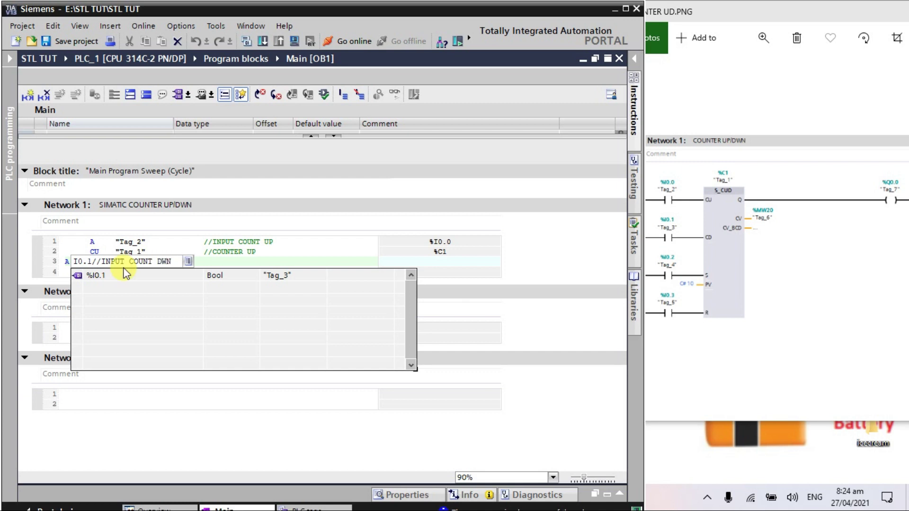
{"action": "key", "text": "Escape"}
{"action": "key", "text": "Return"}
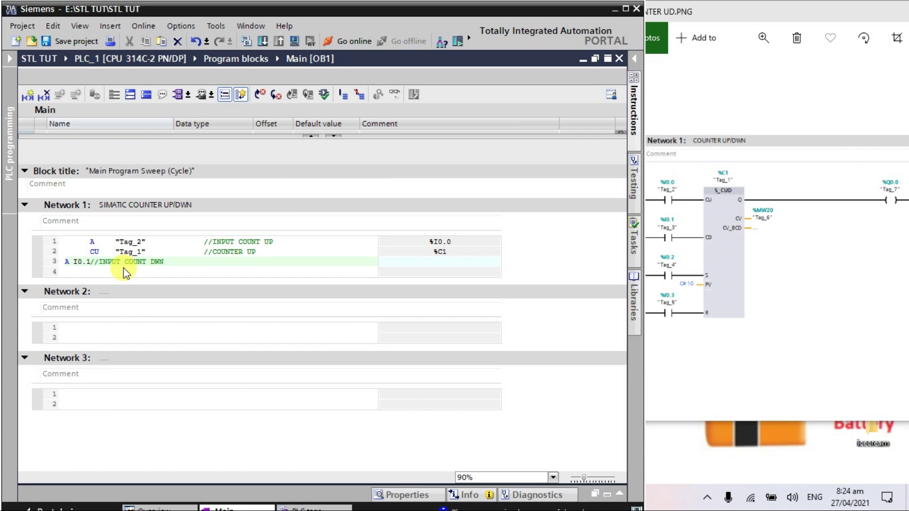
{"action": "key", "text": "Return"}
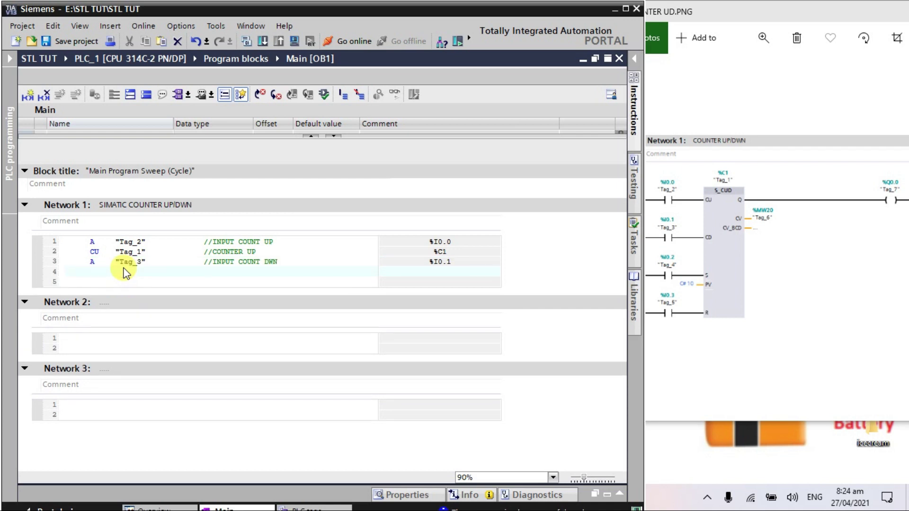
{"action": "type", "text": "CD C1"}
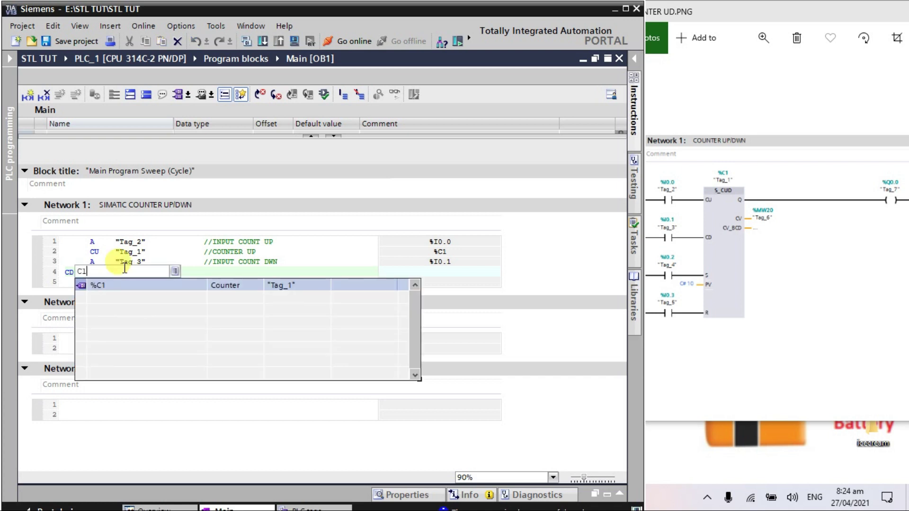
{"action": "key", "text": "Return"}
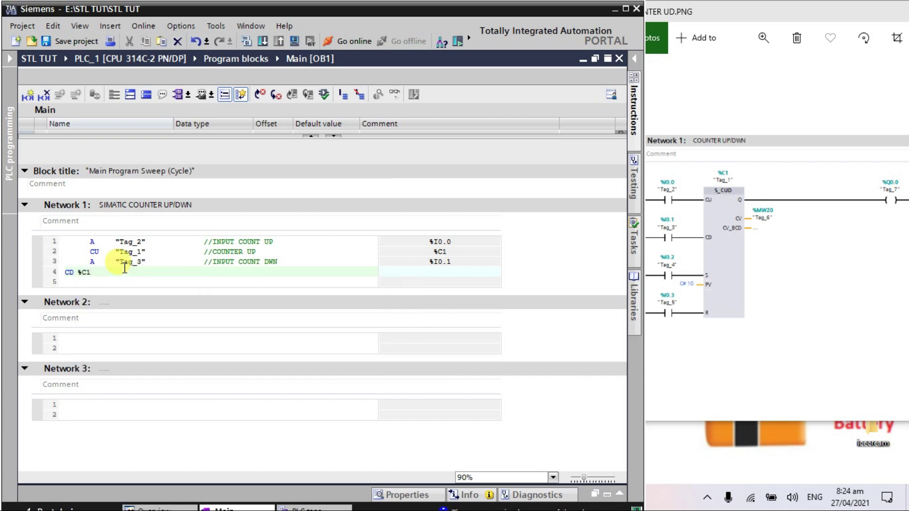
{"action": "type", "text": "// COUNTER "}
{"action": "type", "text": "DW"}
{"action": "type", "text": "N"}
{"action": "key", "text": "Return"}
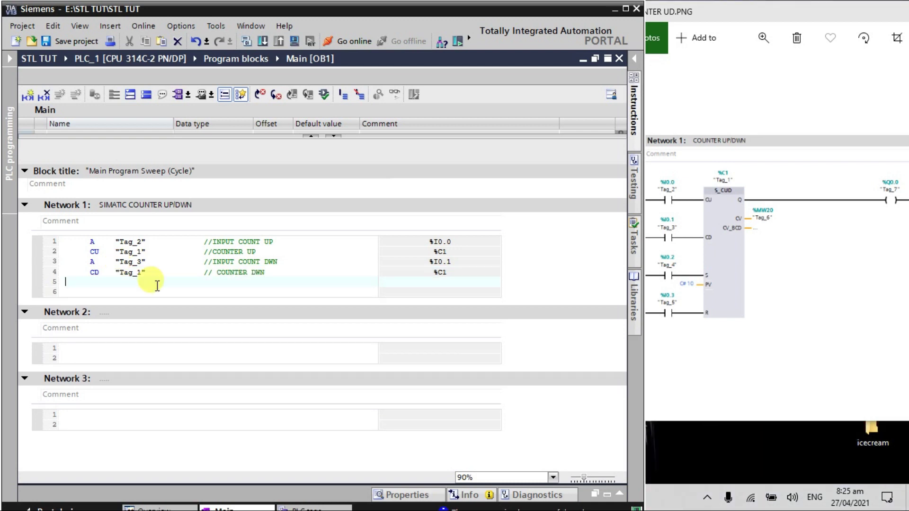
Enter line 5 as 'A I0.2// SET INPUT VALUE' in Network 1
{"action": "left_click", "coordinate": [787, 291]}
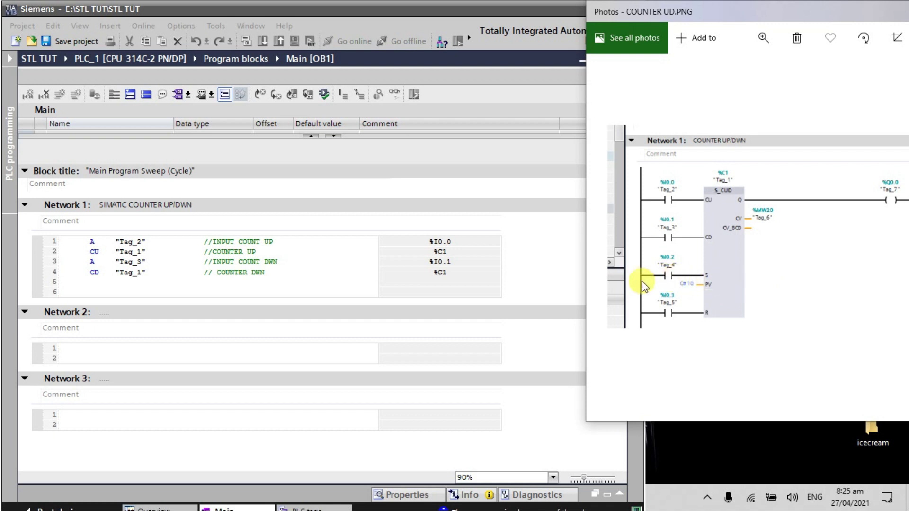
{"action": "left_click", "coordinate": [100, 284]}
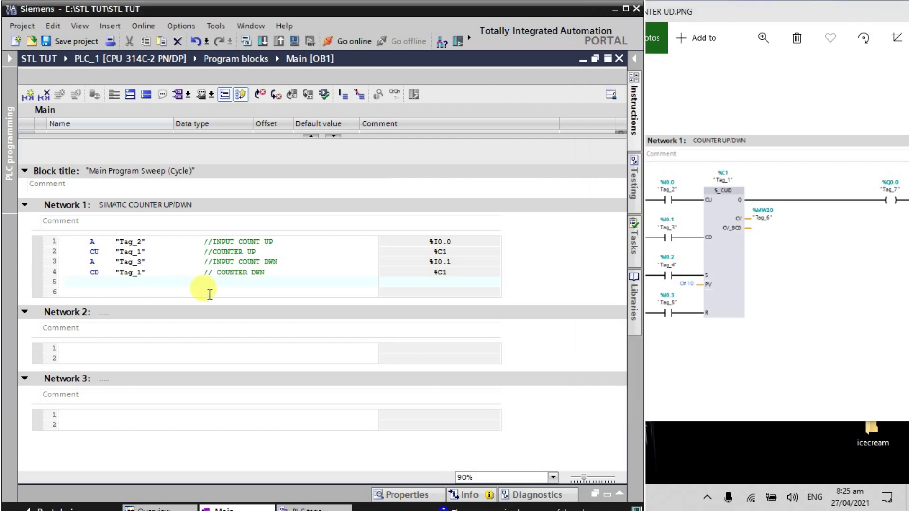
{"action": "type", "text": "A "}
{"action": "type", "text": "I0."}
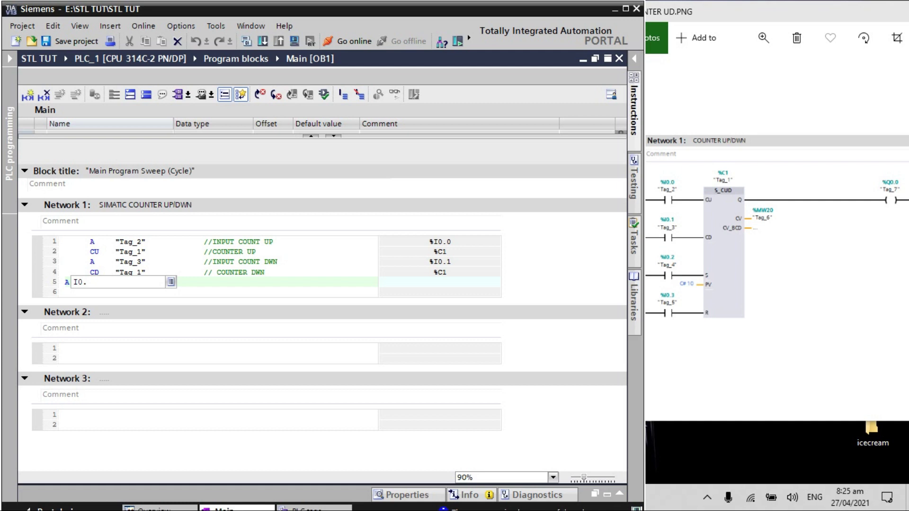
{"action": "type", "text": "2"}
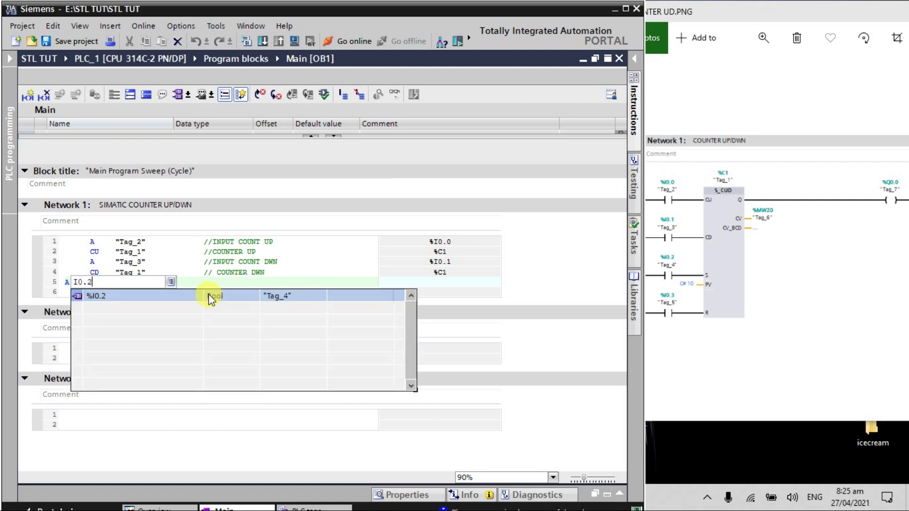
{"action": "type", "text": "// "}
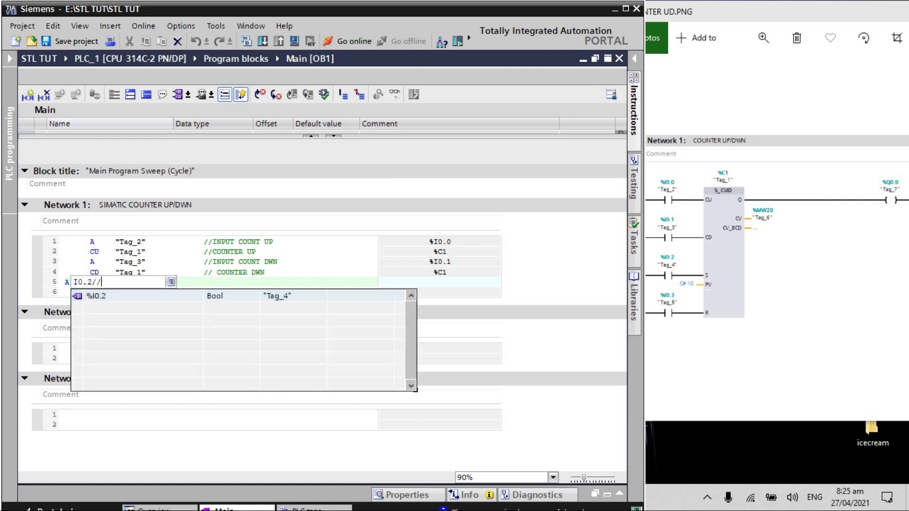
{"action": "type", "text": "SET IN"}
{"action": "type", "text": "PUT"}
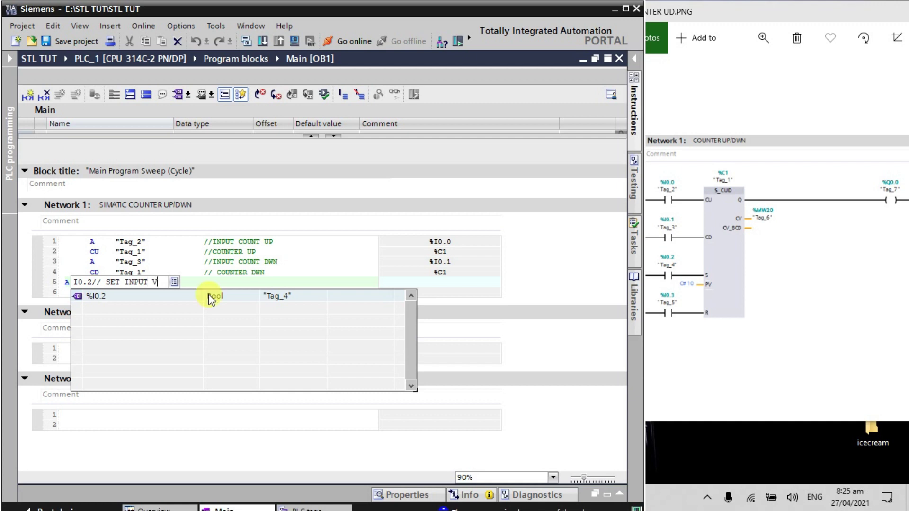
{"action": "type", "text": " VALUE"}
{"action": "key", "text": "Escape"}
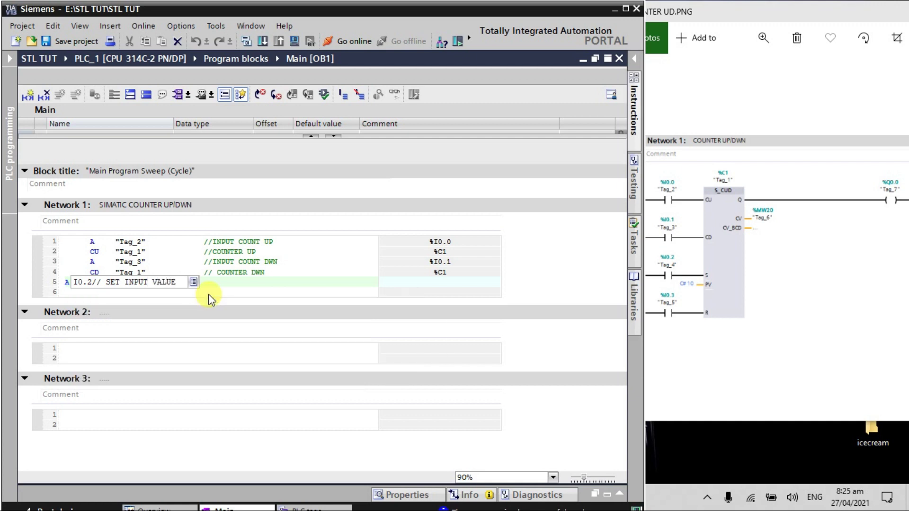
{"action": "key", "text": "Return"}
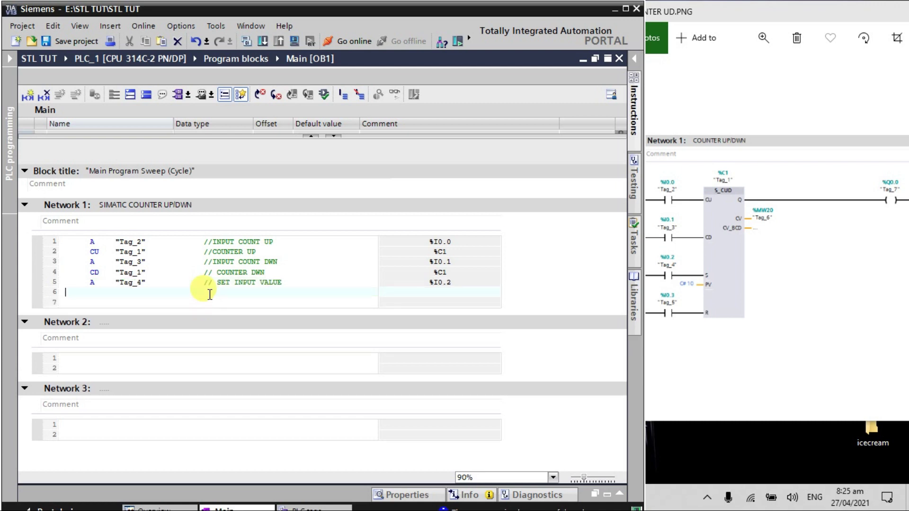
{"action": "type", "text": "S"}
{"action": "type", "text": "C1"}
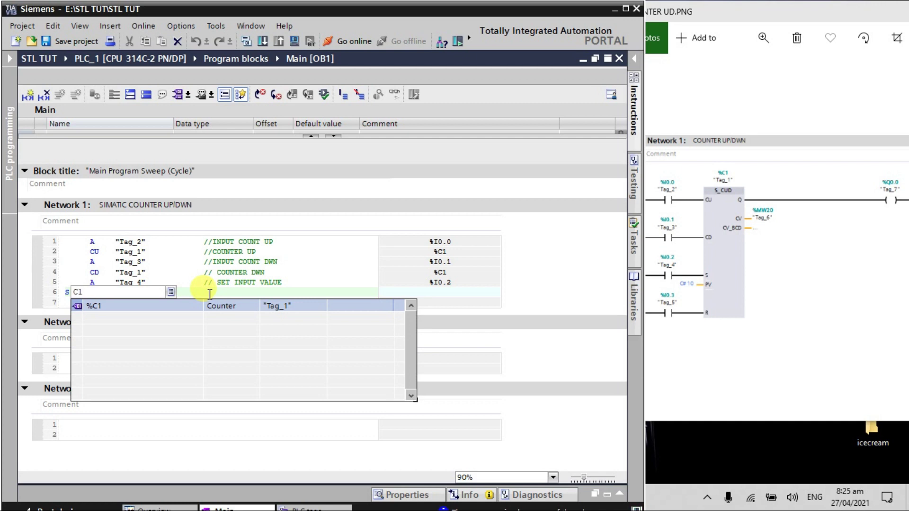
{"action": "type", "text": "// SET COUNTER"}
Complete line 6 as 'S C1// SET COUNTER' using the %C1 tag
{"action": "left_click", "coordinate": [209, 294]}
{"action": "key", "text": "Return"}
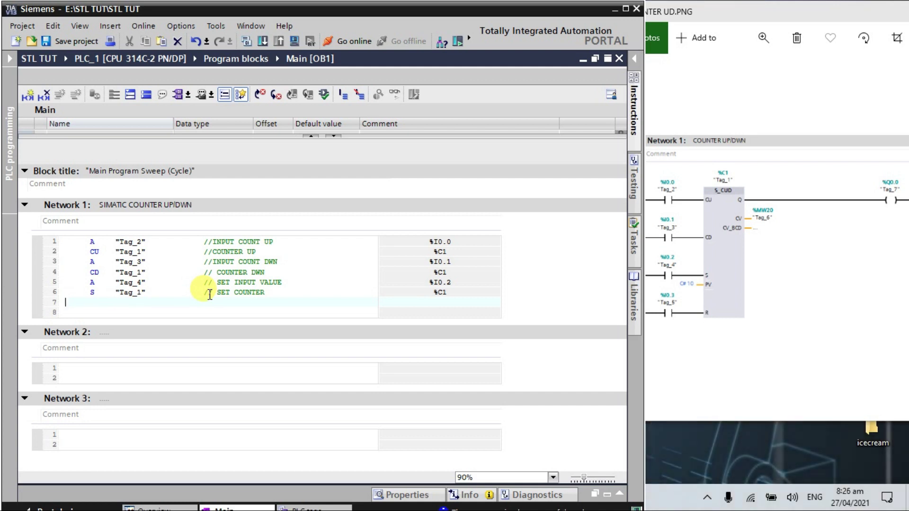
Enter line 7 as 'L C#5//PV', loading the preset count value
{"action": "left_click", "coordinate": [703, 292]}
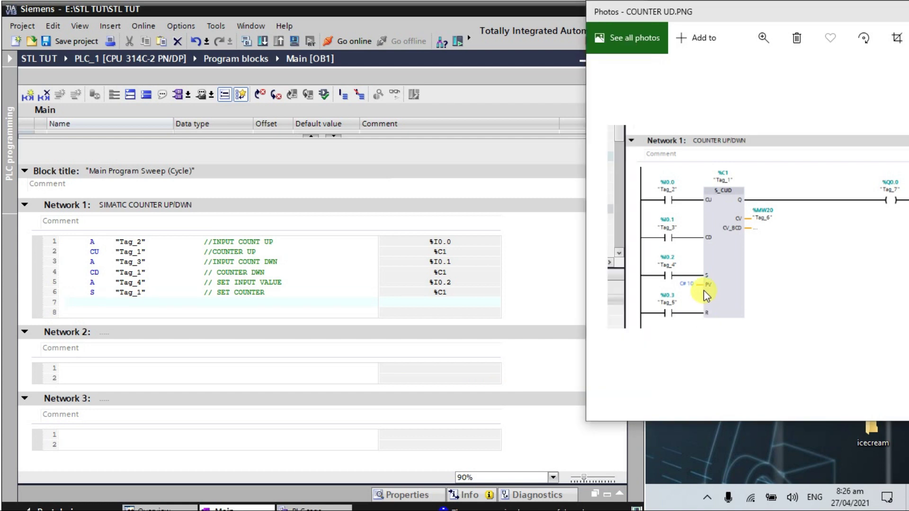
{"action": "left_click", "coordinate": [179, 305]}
{"action": "type", "text": "L"}
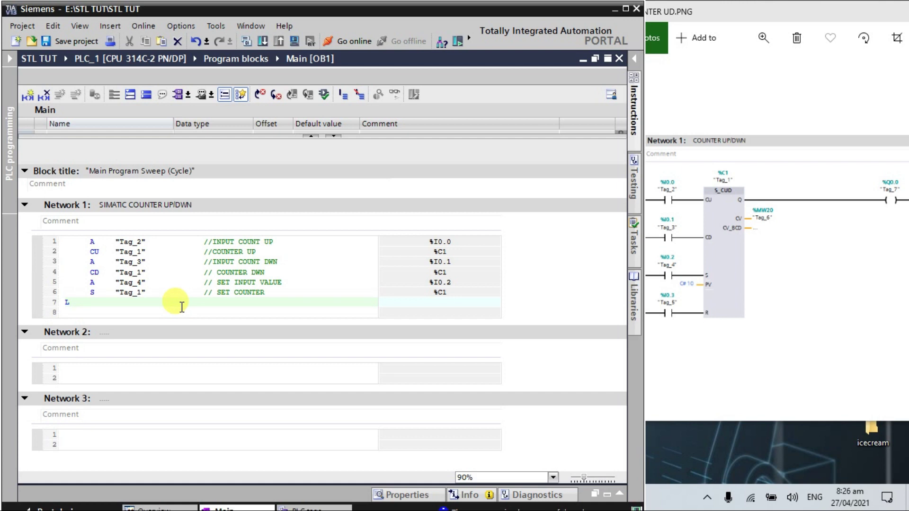
{"action": "type", "text": " C#5"}
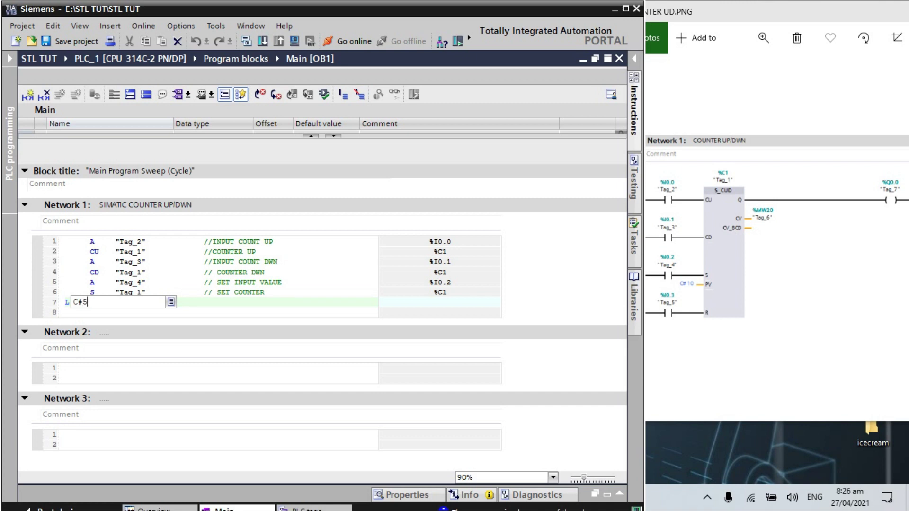
{"action": "type", "text": "//"}
{"action": "type", "text": "PV"}
{"action": "left_click", "coordinate": [182, 306]}
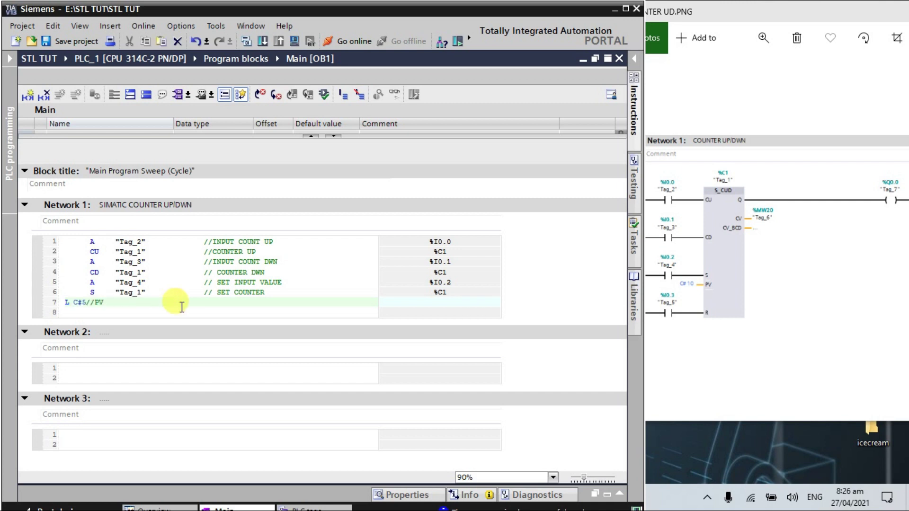
{"action": "key", "text": "Return"}
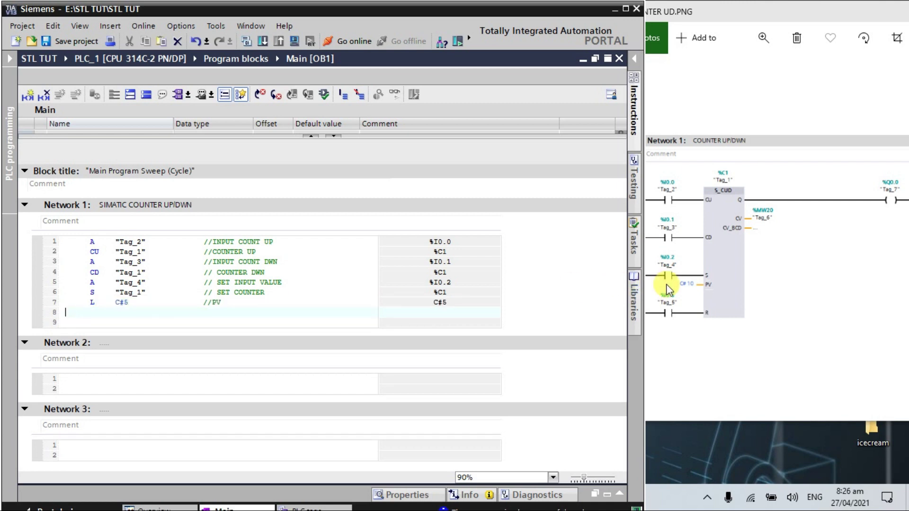
{"action": "left_click", "coordinate": [669, 319]}
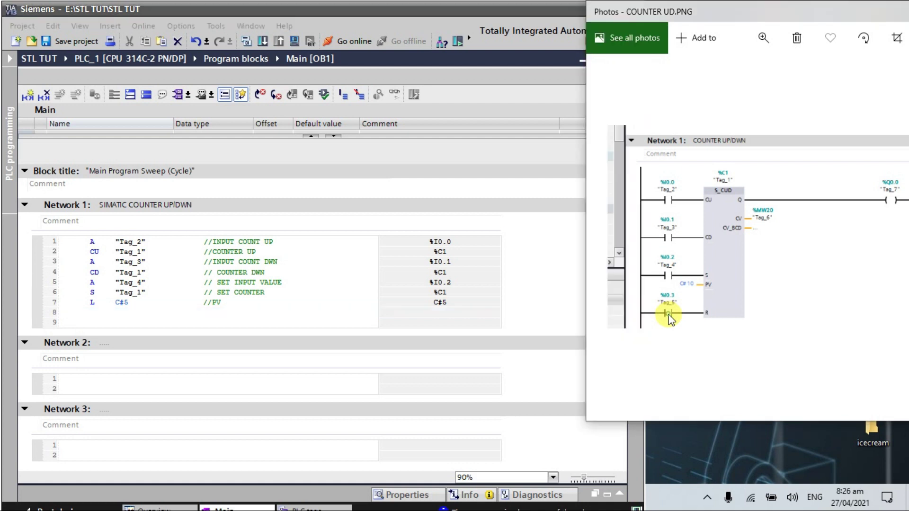
{"action": "left_click", "coordinate": [139, 318]}
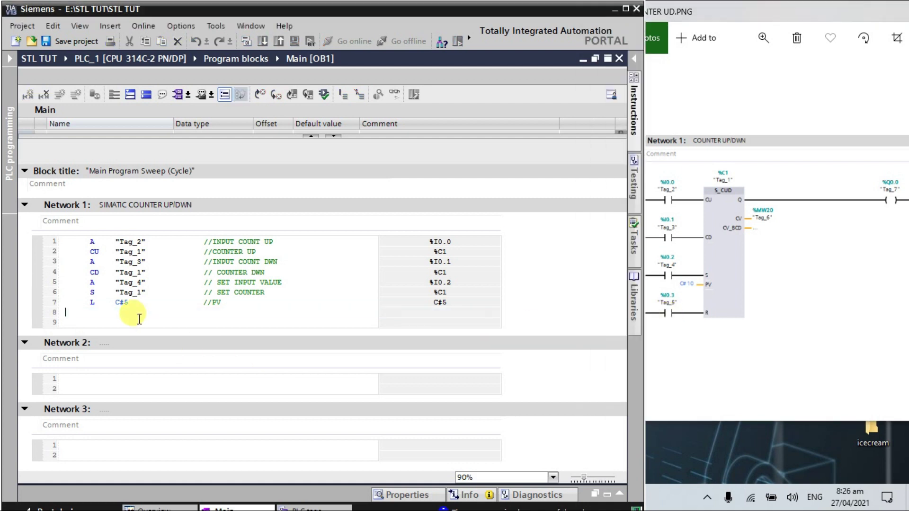
{"action": "type", "text": "A"}
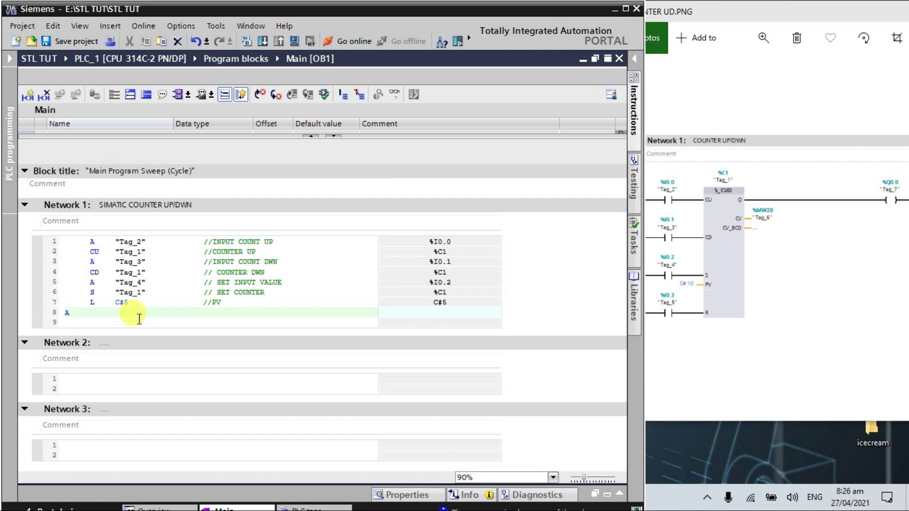
{"action": "type", "text": " I0."}
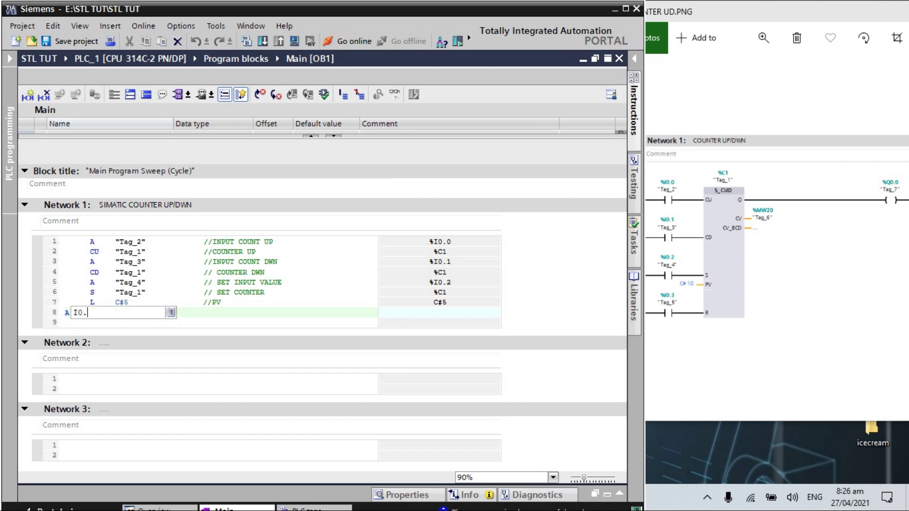
{"action": "type", "text": "3"}
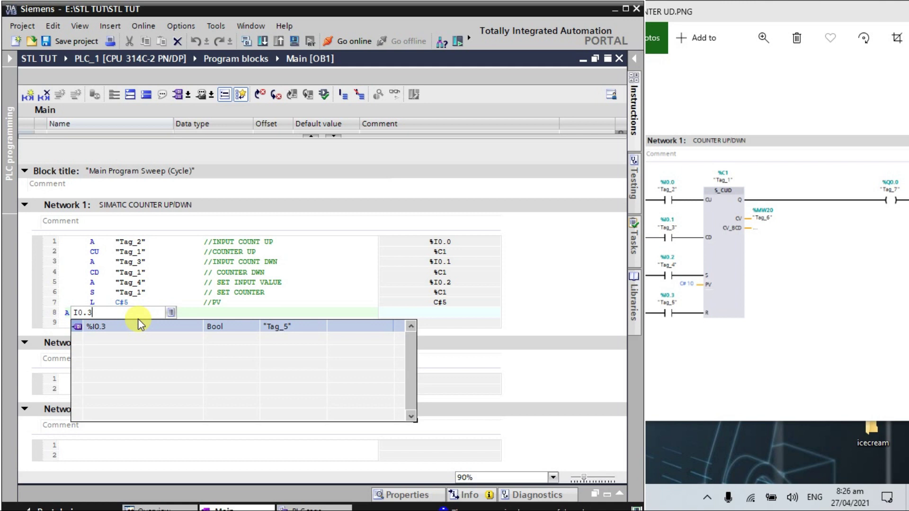
Enter line 8 as 'A I0.3 // RESET INPUT' using the %I0.3 tag
{"action": "key", "text": "Return"}
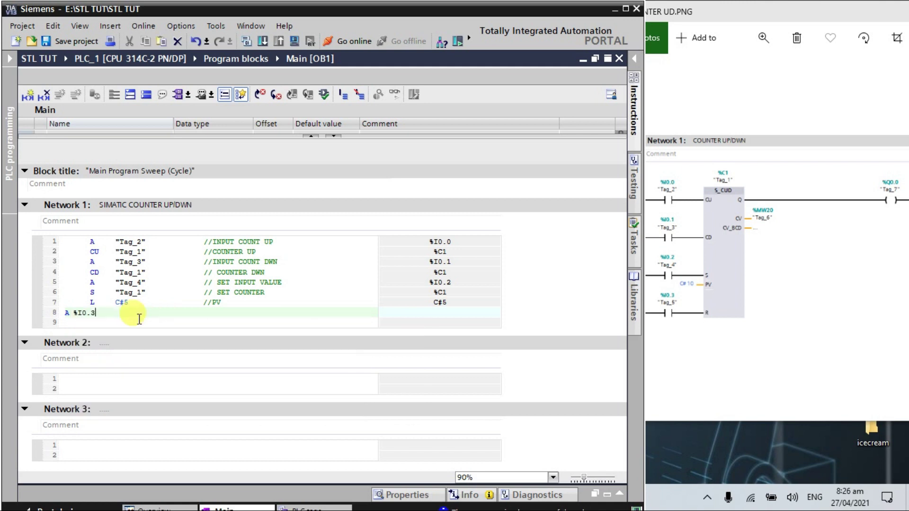
{"action": "type", "text": "// "}
{"action": "type", "text": "RESET "}
{"action": "type", "text": "INPUT"}
{"action": "key", "text": "Return"}
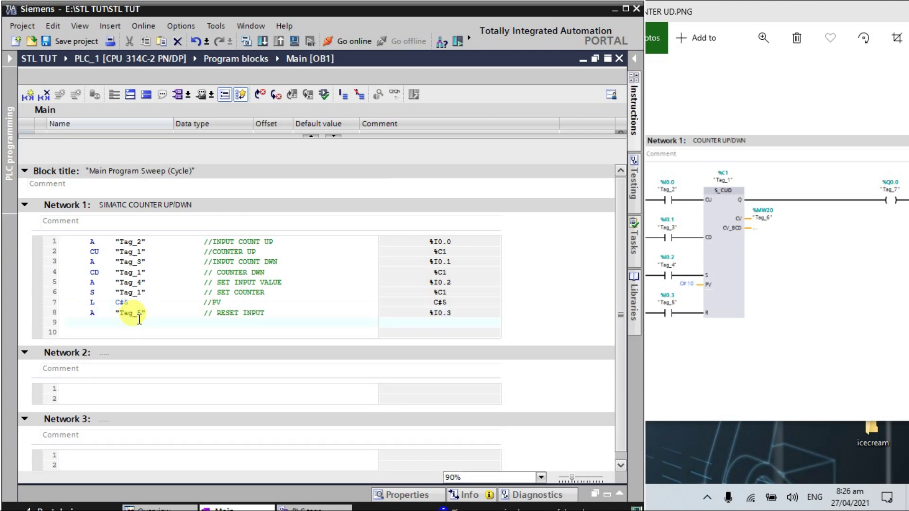
{"action": "type", "text": "R C1"}
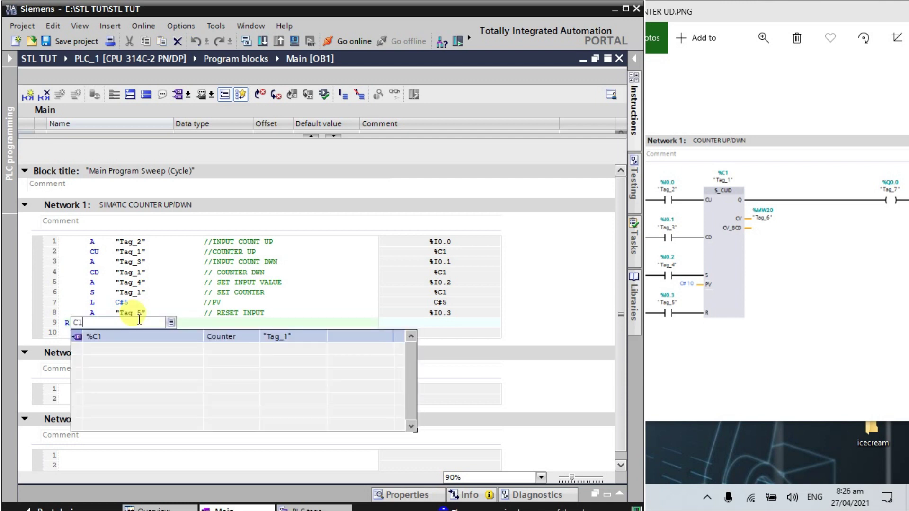
{"action": "type", "text": "//RESET COUNTER"}
Accept %C1 and commit line 9 as R "Tag_1" with comment RESET COUNTER
{"action": "key", "text": "Escape"}
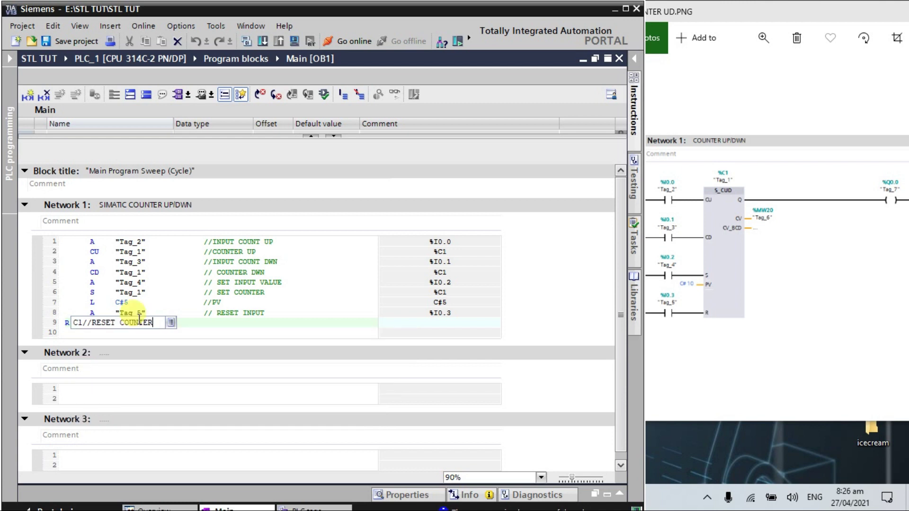
{"action": "key", "text": "Return"}
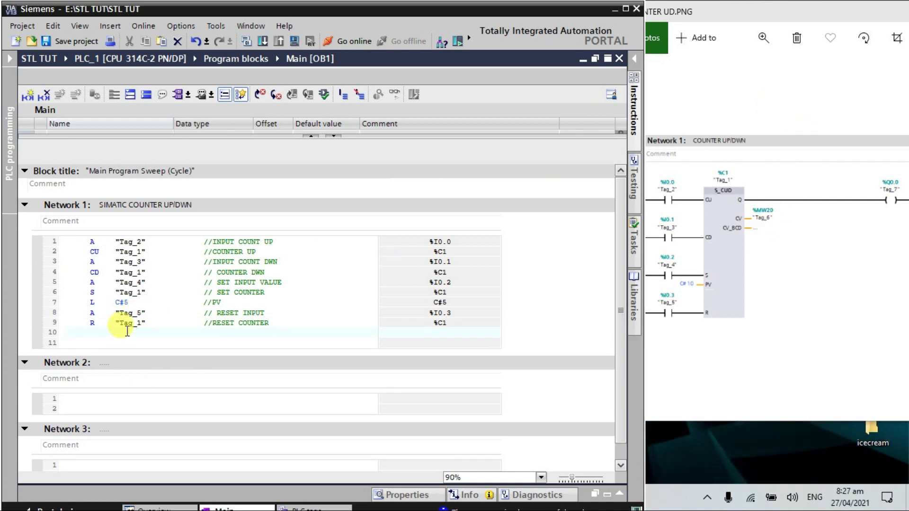
{"action": "type", "text": "A "}
{"action": "type", "text": "C1"}
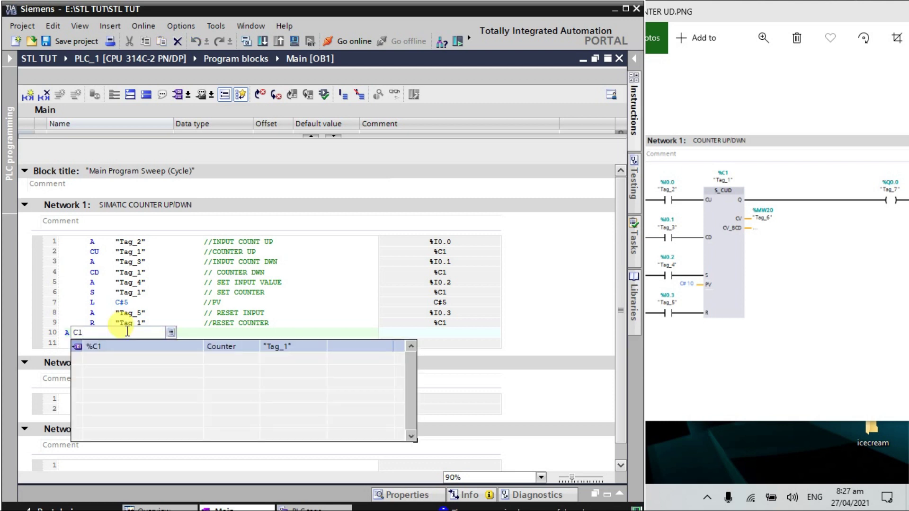
Finish lines 10–11: A "Tag_1" (%C1) and = "Tag_7" (%Q0.0) commented OUTPUT
{"action": "key", "text": "Return"}
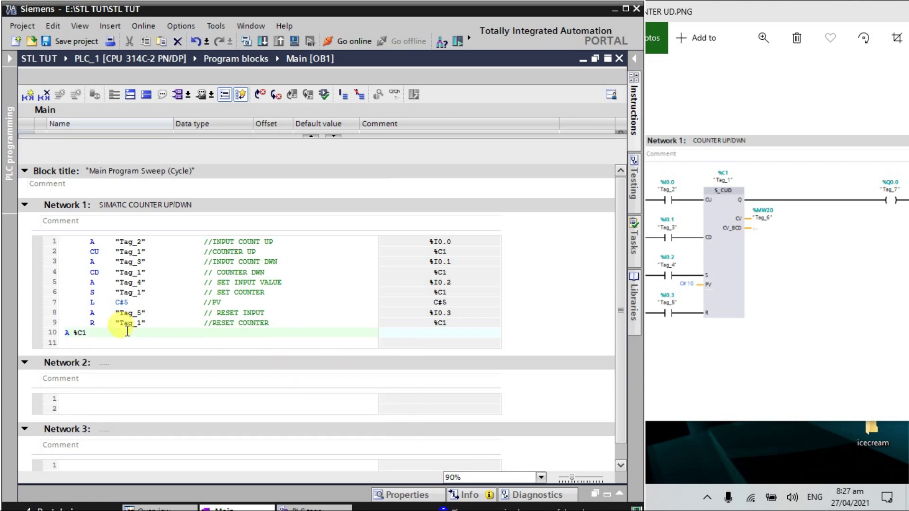
{"action": "key", "text": "Return"}
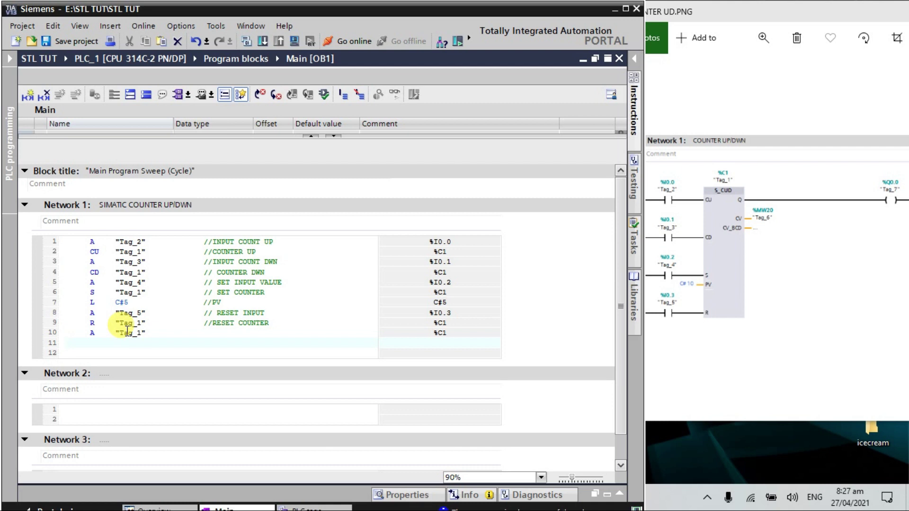
{"action": "type", "text": "="}
{"action": "type", "text": " Q0.0//"}
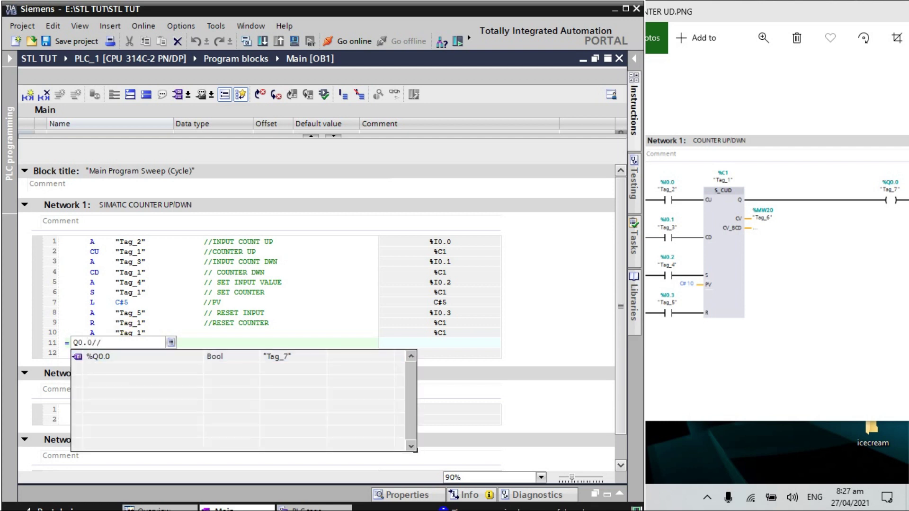
{"action": "type", "text": "OUTPUT"}
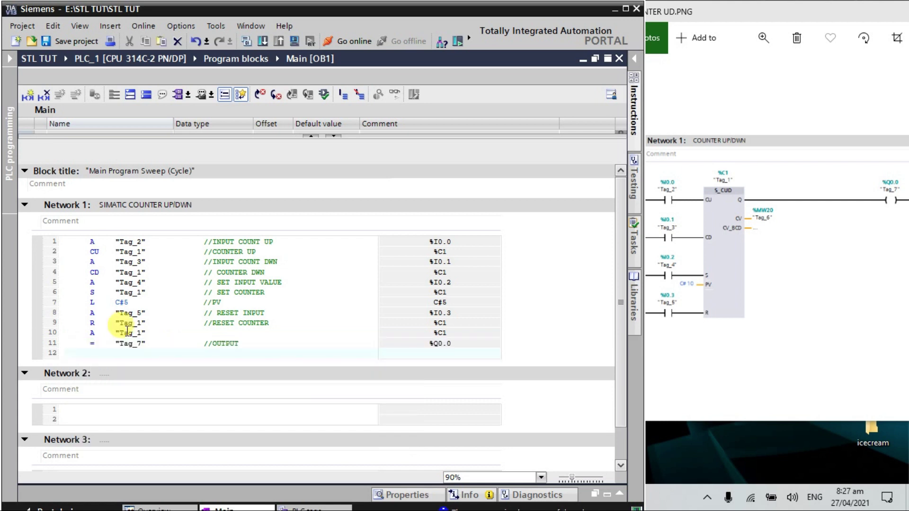
{"action": "key", "text": "Return"}
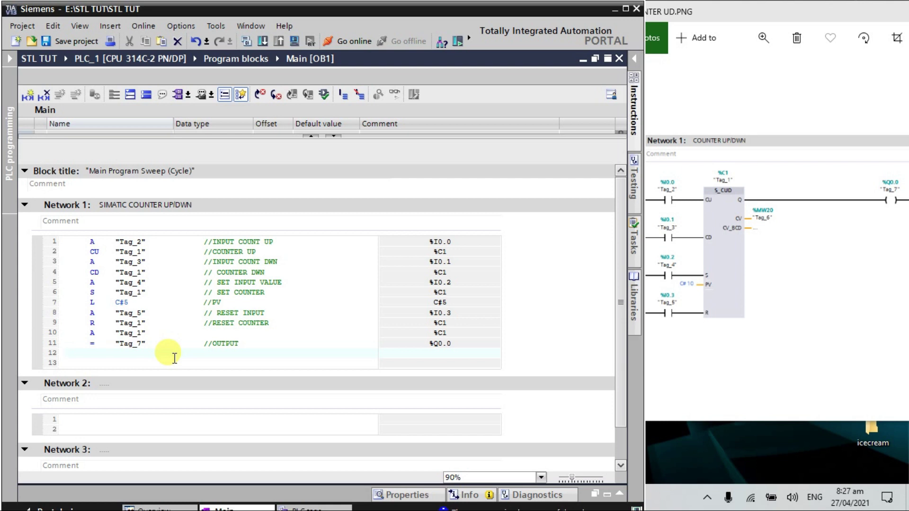
{"action": "type", "text": "L "}
{"action": "type", "text": "C1"}
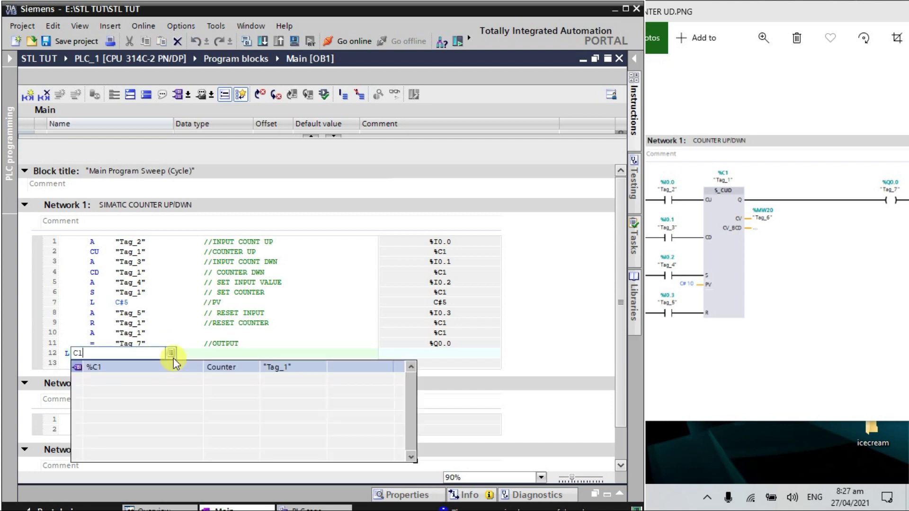
{"action": "type", "text": "//"}
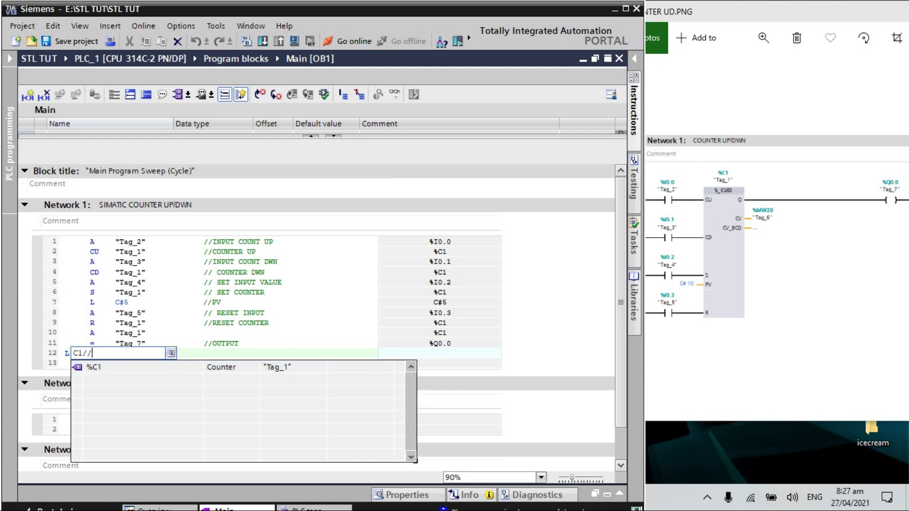
{"action": "type", "text": "LOAD"}
Enter L C1 //LOAD and T MW20 //CV on lines 12–13, then compile
{"action": "left_click", "coordinate": [173, 355]}
{"action": "key", "text": "Return"}
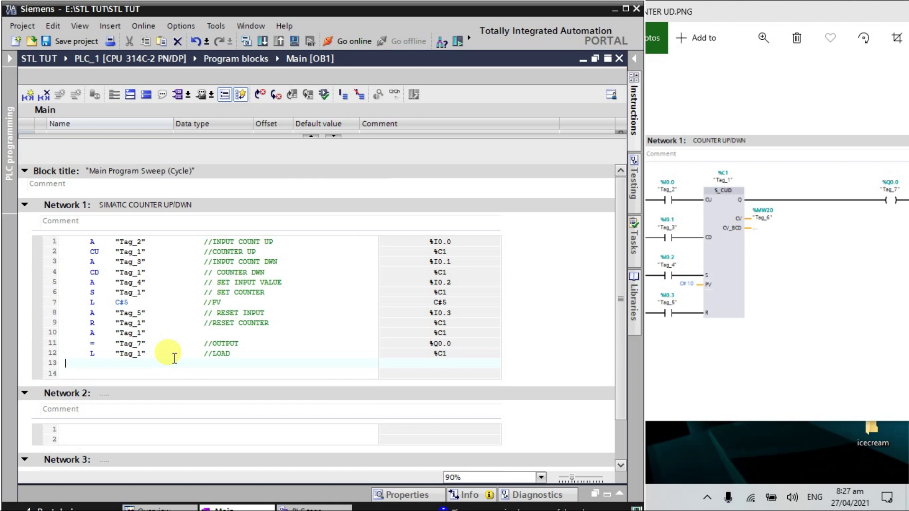
{"action": "type", "text": "T"}
{"action": "type", "text": " MW"}
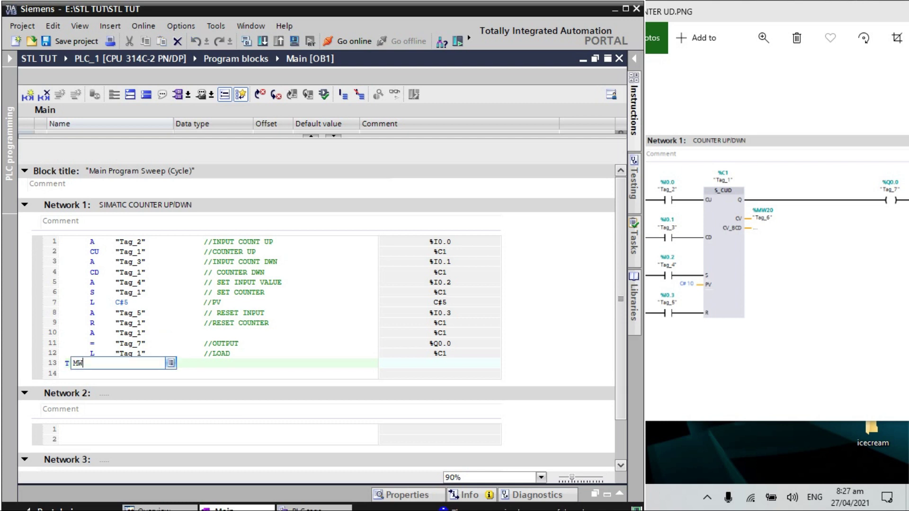
{"action": "type", "text": "1"}
{"action": "key", "text": "BackSpace"}
{"action": "type", "text": "20//CV"}
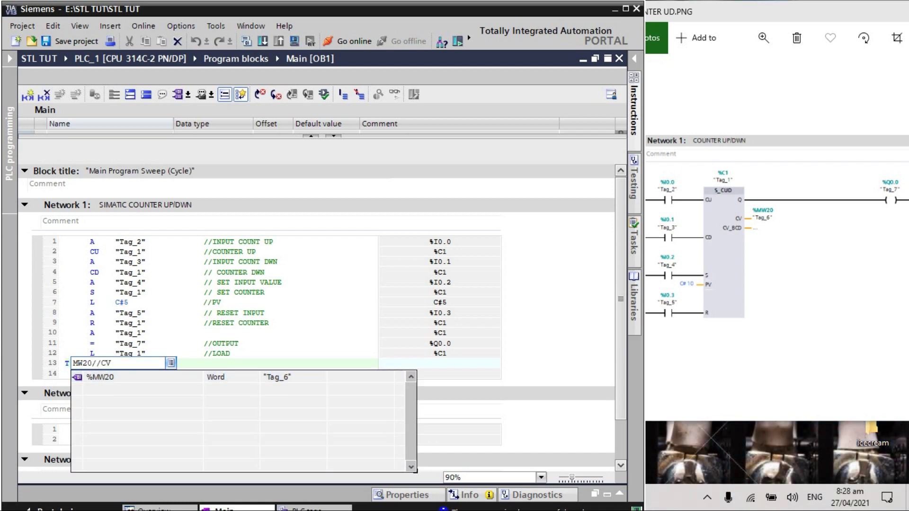
{"action": "left_click", "coordinate": [174, 363]}
{"action": "left_click", "coordinate": [173, 357]}
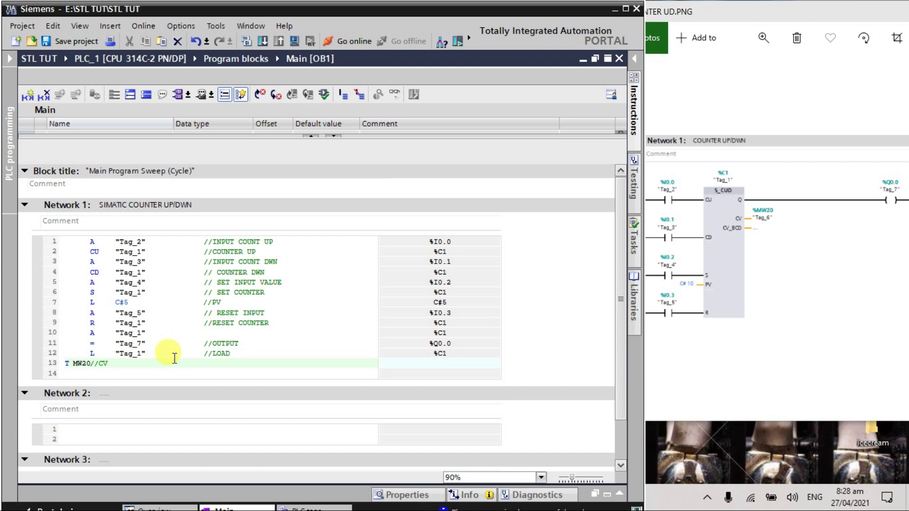
{"action": "key", "text": "Return"}
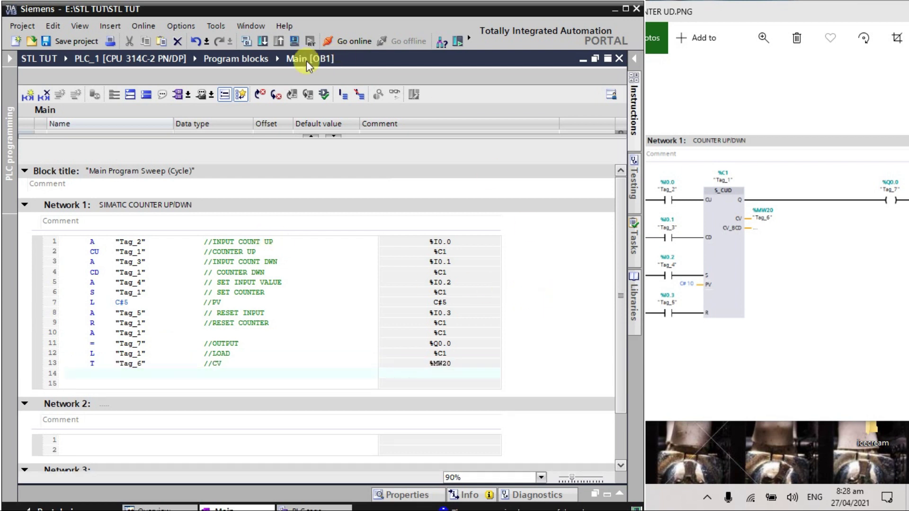
{"action": "left_click", "coordinate": [246, 41]}
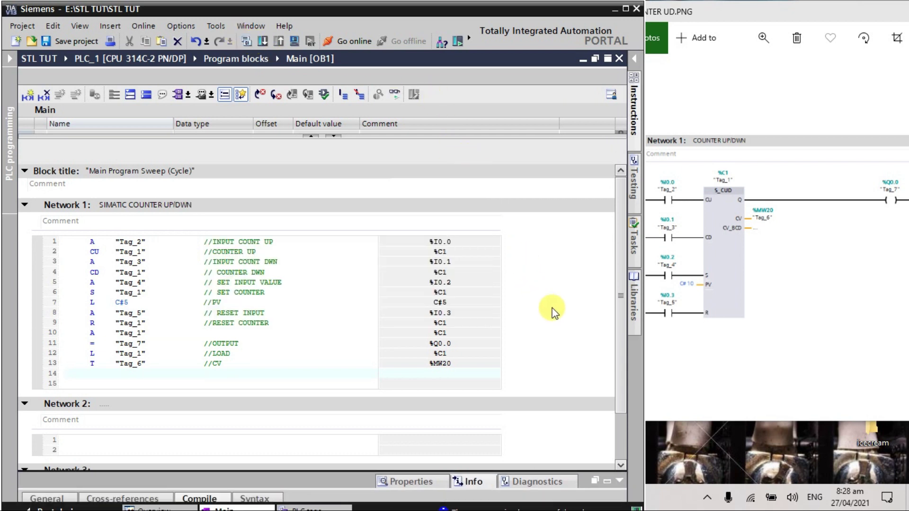
Download Main [OB1] to the simulated PLC via Load preview and turn on monitoring
{"action": "left_click", "coordinate": [262, 40]}
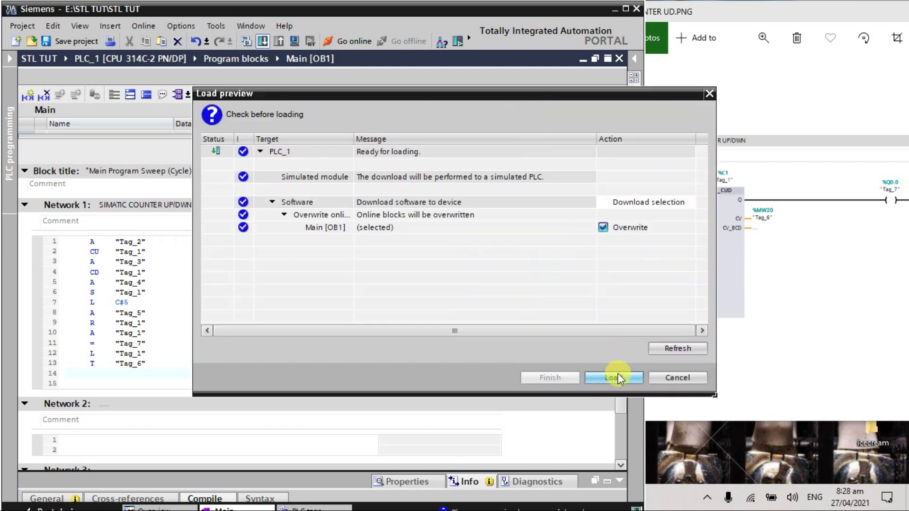
{"action": "left_click", "coordinate": [606, 372]}
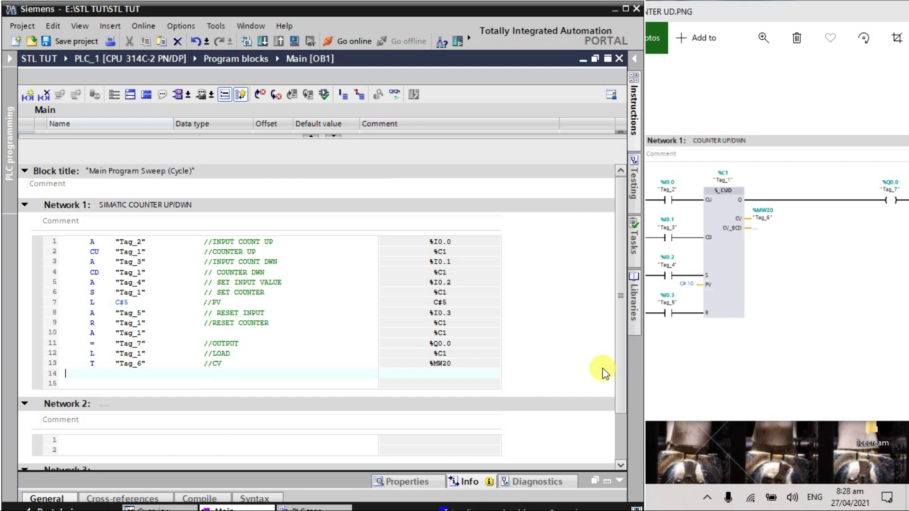
{"action": "left_click", "coordinate": [392, 99]}
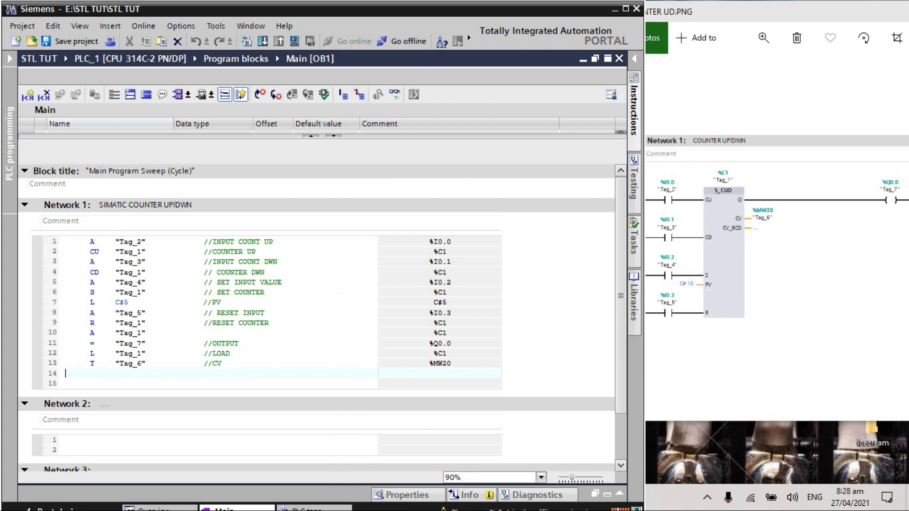
Maximize the editor, bring S7-PLCSIM forward and set its CPU to RUN-P
{"action": "left_click", "coordinate": [626, 9]}
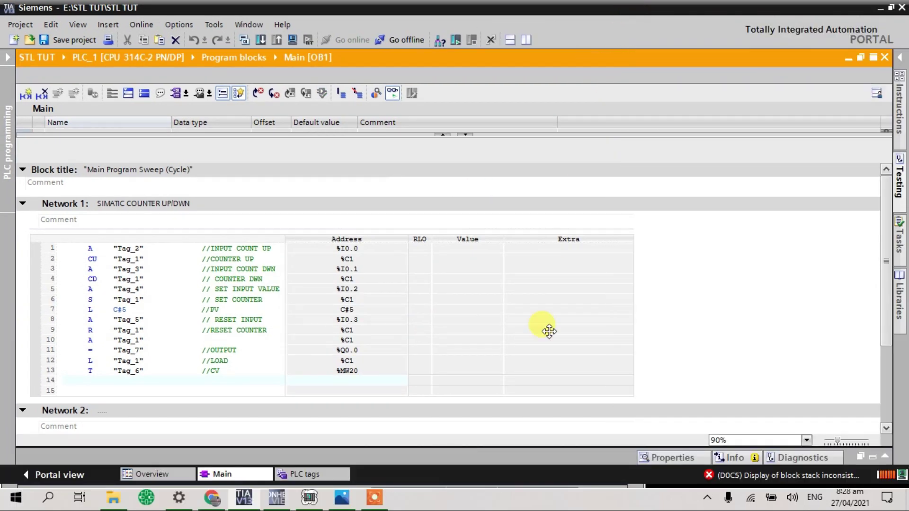
{"action": "left_click", "coordinate": [311, 498]}
{"action": "left_click", "coordinate": [631, 167]}
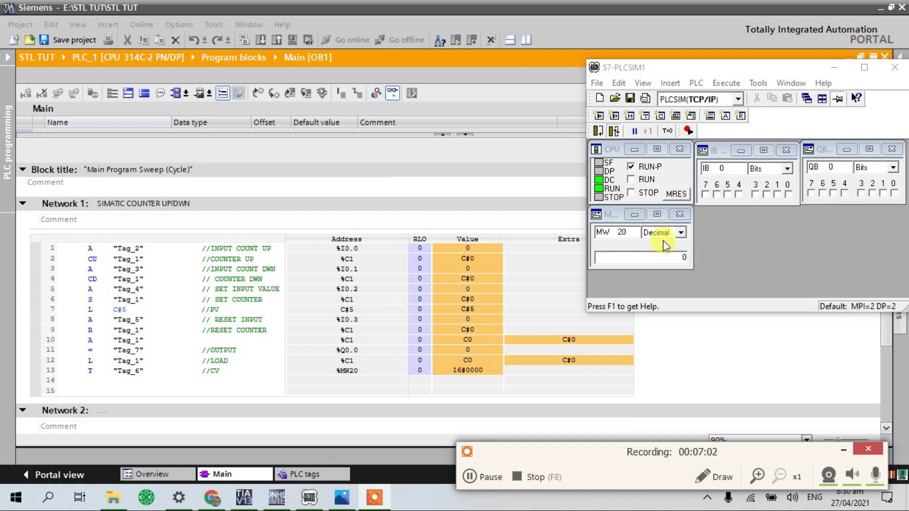
Switch on input I0.2 and insert a counter monitor window
{"action": "left_click", "coordinate": [767, 193]}
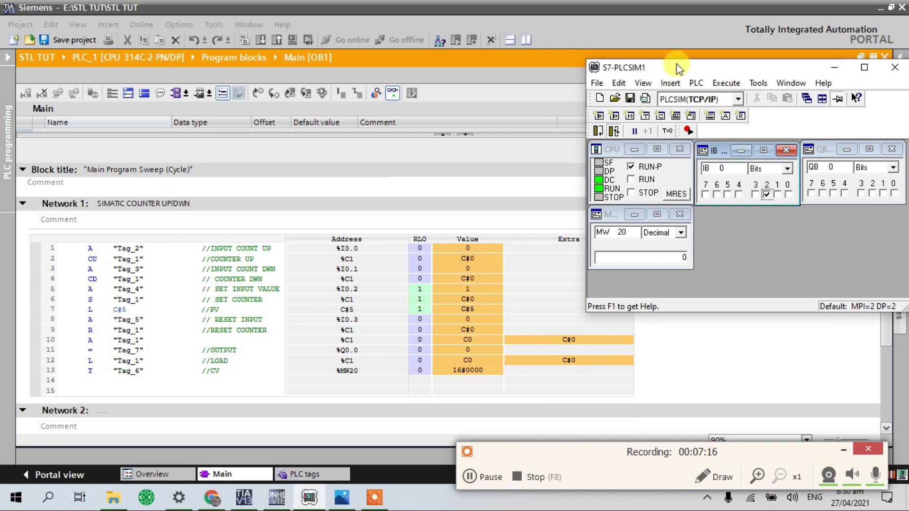
{"action": "left_click", "coordinate": [671, 83]}
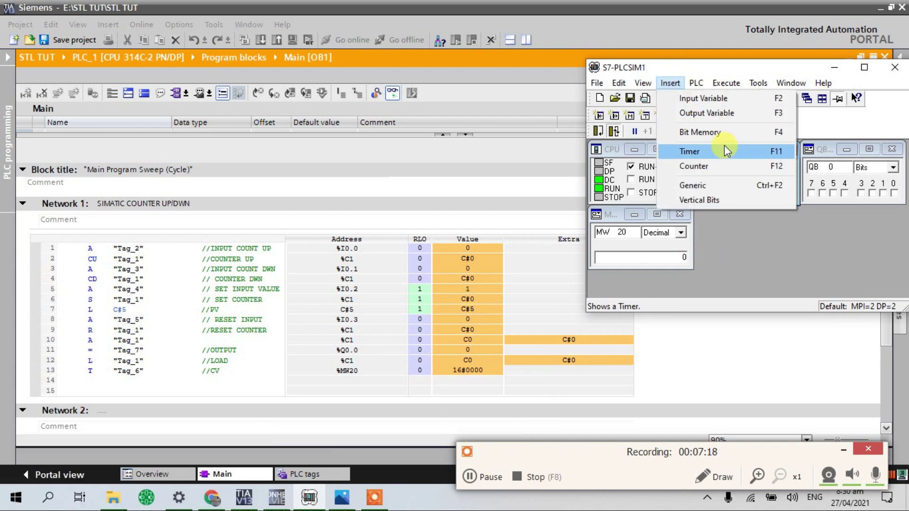
{"action": "left_click", "coordinate": [715, 165]}
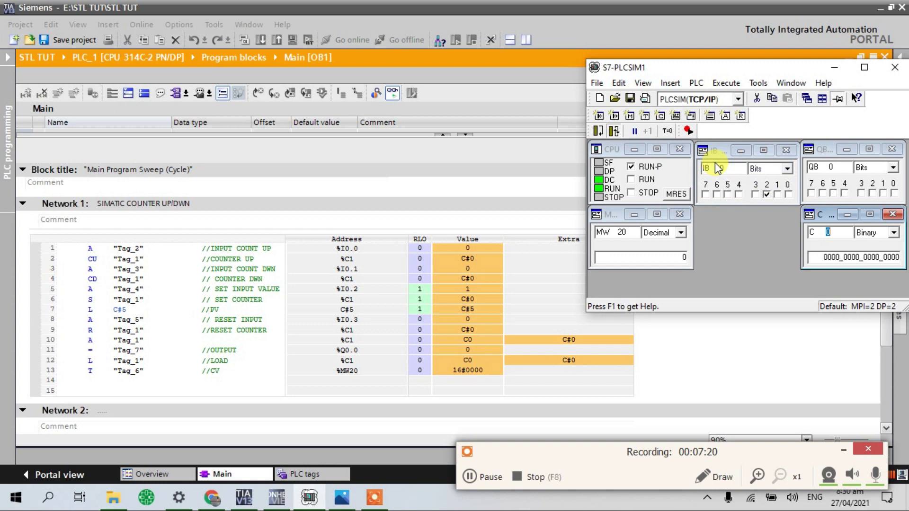
Point the counter monitor at C1 and display it in S7Format
{"action": "left_click", "coordinate": [894, 233]}
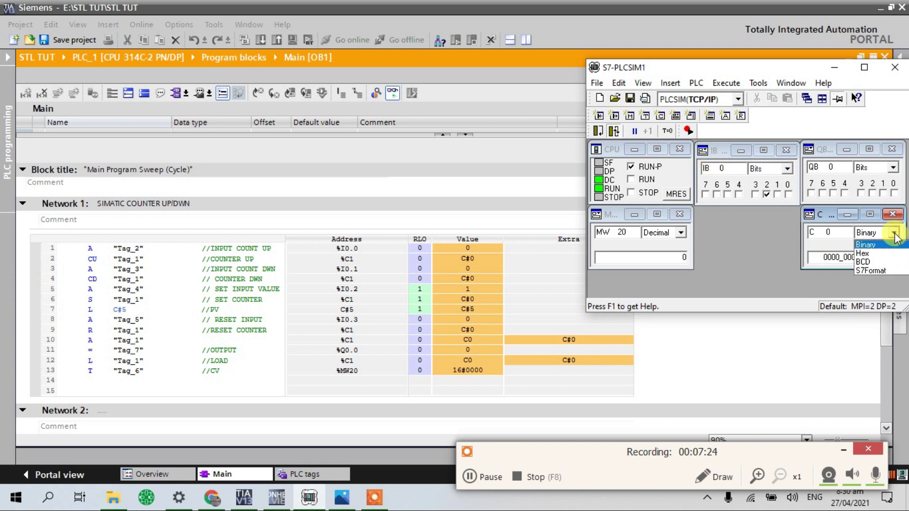
{"action": "left_click", "coordinate": [832, 232]}
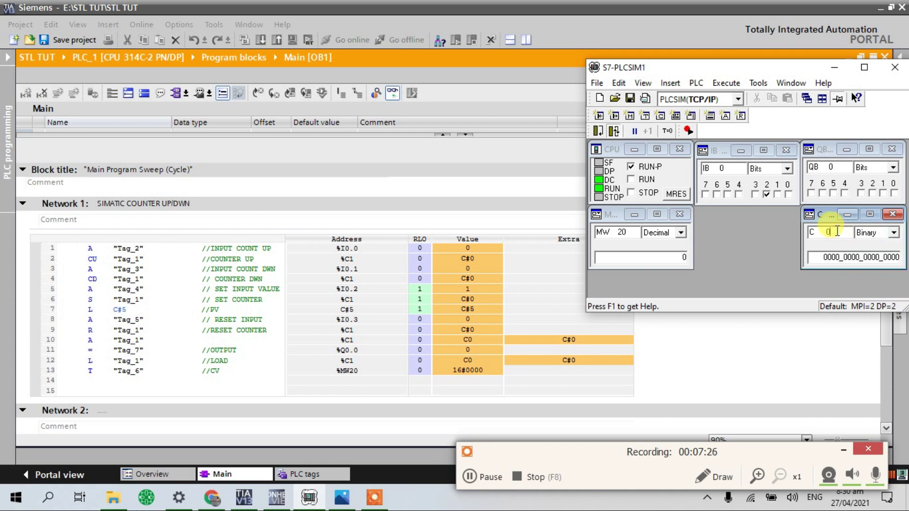
{"action": "type", "text": "1"}
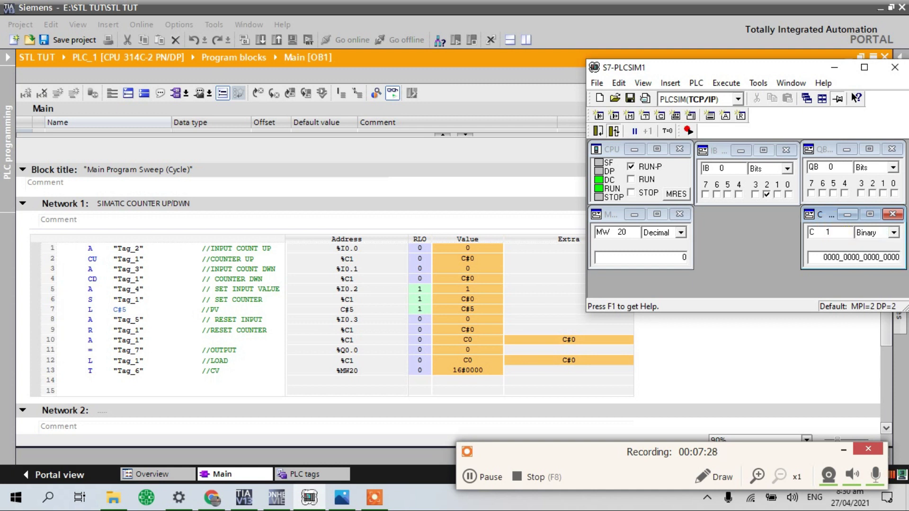
{"action": "key", "text": "Return"}
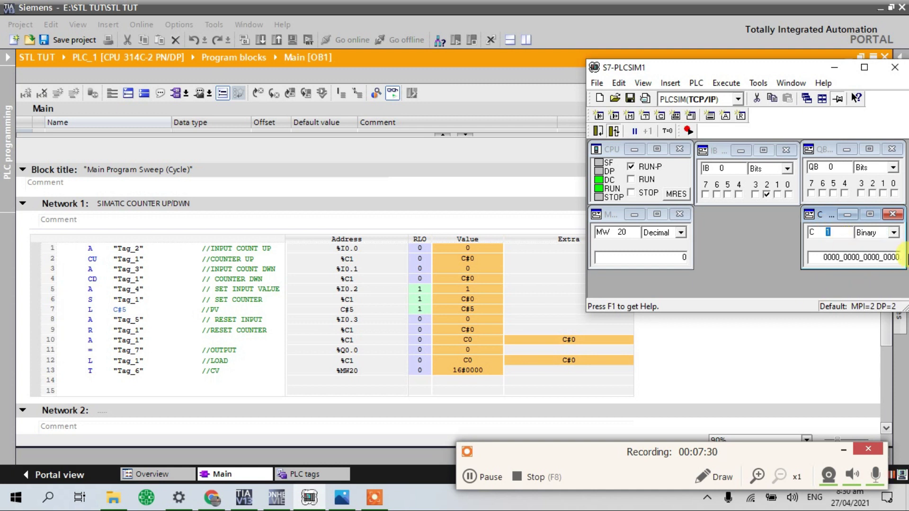
{"action": "left_click", "coordinate": [893, 232]}
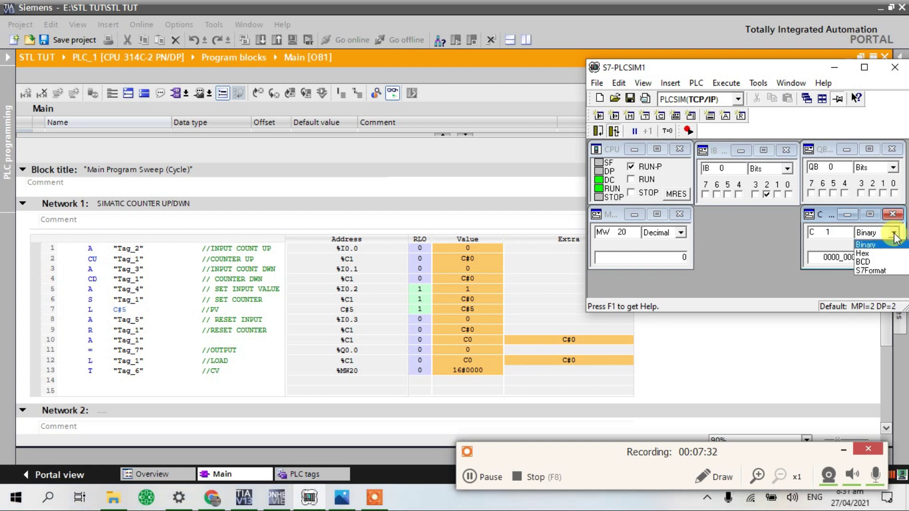
{"action": "left_click", "coordinate": [879, 267]}
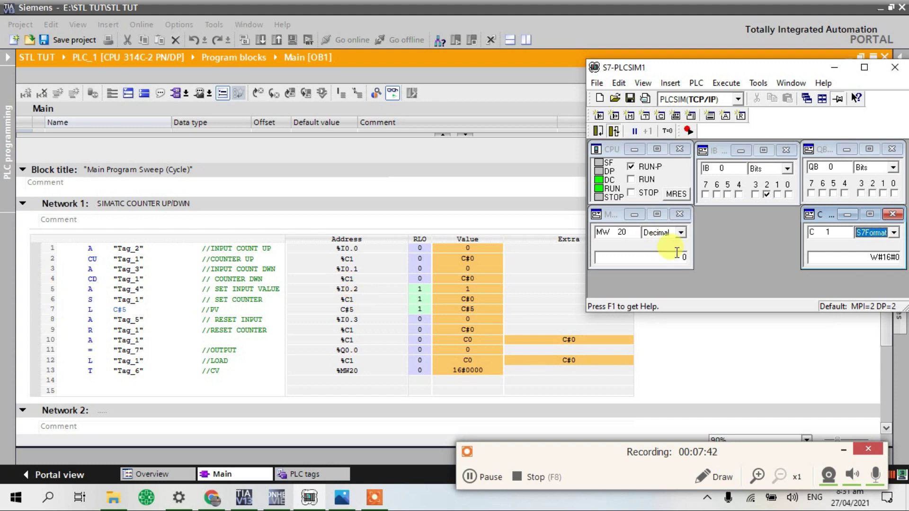
Switch I0.2 off, then pulse I0.0 to count C1 up to 5
{"action": "left_click", "coordinate": [767, 194]}
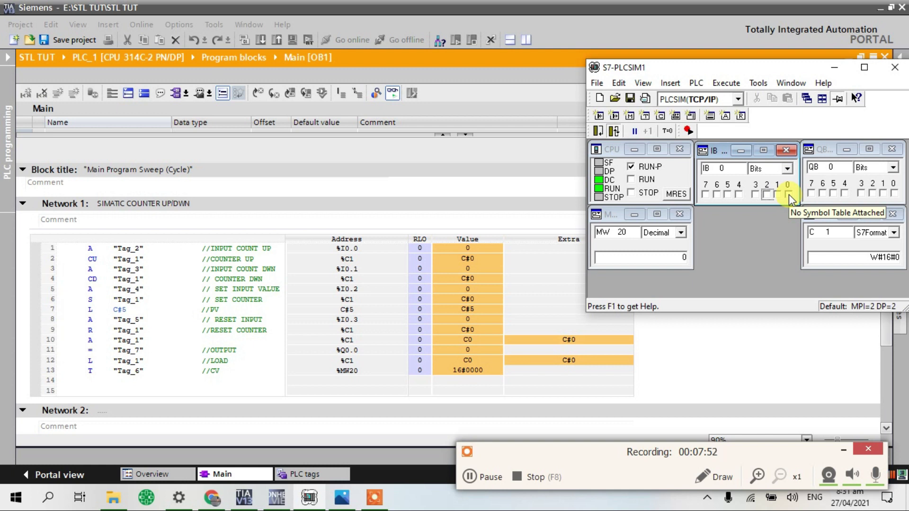
{"action": "left_click", "coordinate": [787, 194]}
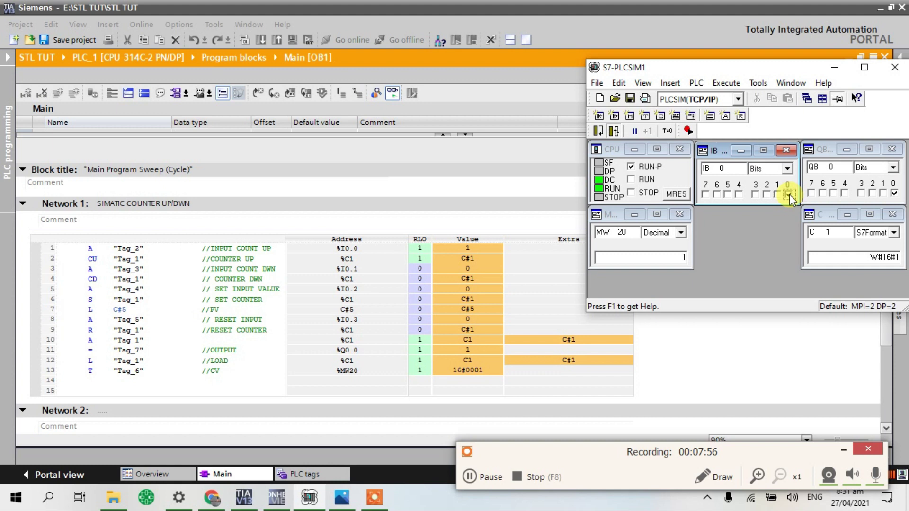
{"action": "left_click", "coordinate": [788, 194]}
{"action": "left_click", "coordinate": [787, 194]}
{"action": "left_click", "coordinate": [788, 194]}
{"action": "left_click", "coordinate": [788, 194]}
{"action": "left_click", "coordinate": [787, 194]}
{"action": "left_click", "coordinate": [788, 194]}
Pulse I0.1 to count C1 down to 1, then switch on set input I0.2
{"action": "left_click", "coordinate": [776, 194]}
{"action": "left_click", "coordinate": [777, 193]}
{"action": "left_click", "coordinate": [788, 195]}
{"action": "left_click", "coordinate": [778, 195]}
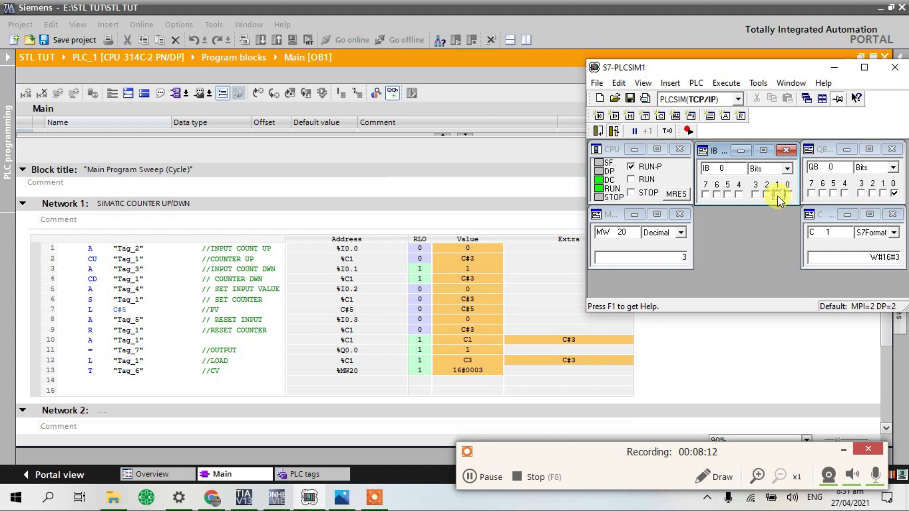
{"action": "left_click", "coordinate": [777, 195]}
{"action": "left_click", "coordinate": [777, 194]}
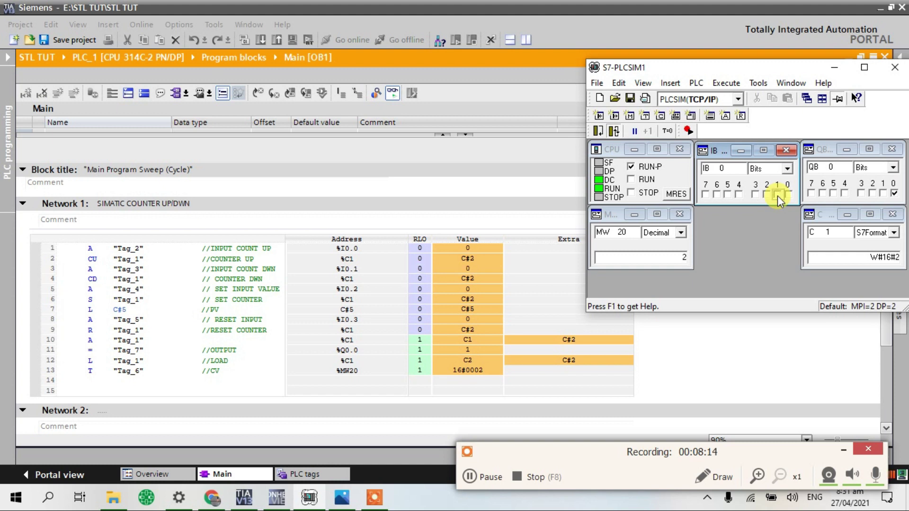
{"action": "left_click", "coordinate": [777, 195]}
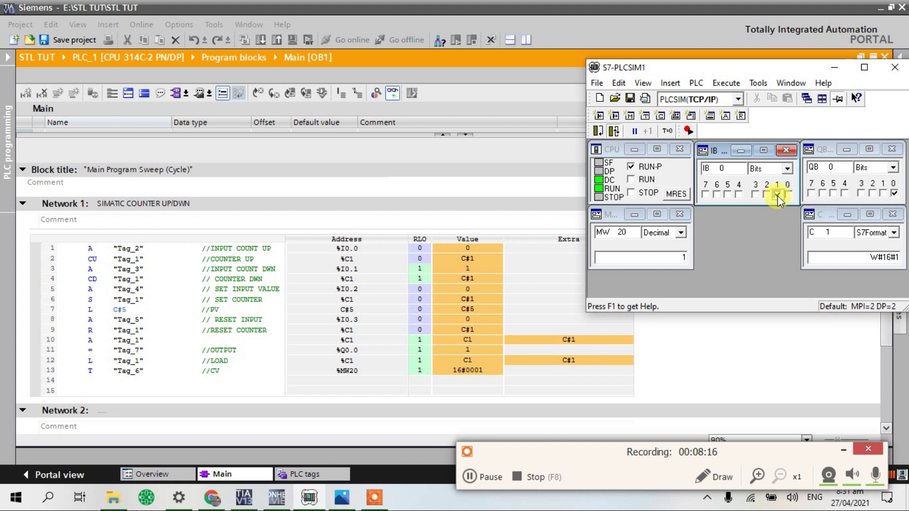
{"action": "left_click", "coordinate": [778, 195]}
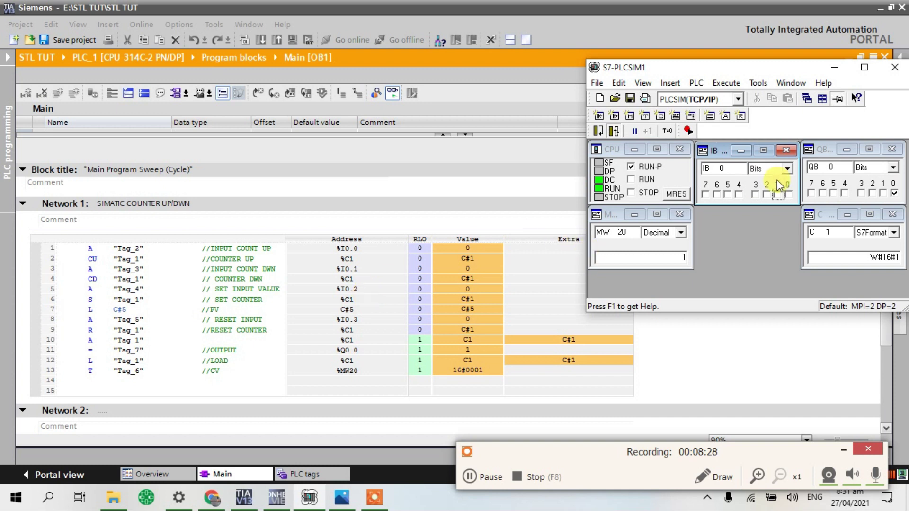
{"action": "left_click", "coordinate": [767, 194]}
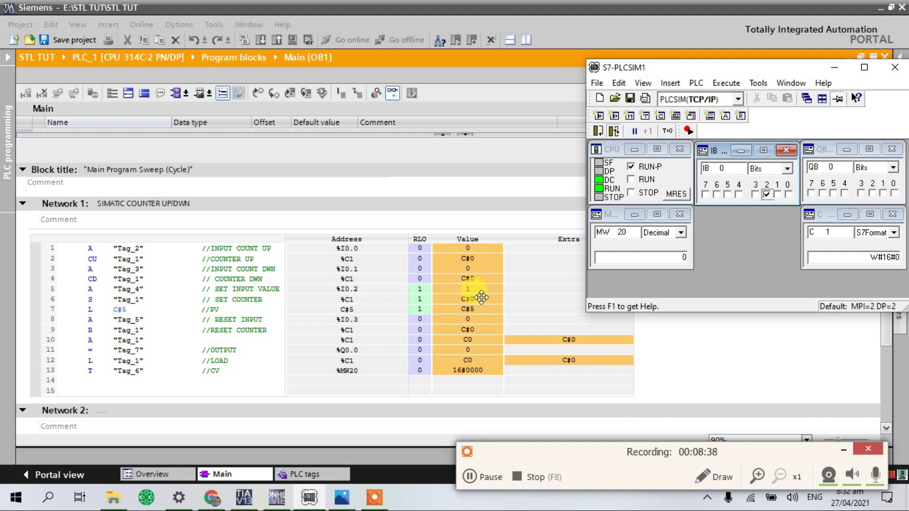
Switch off set input I0.2 and pulse I0.0 to count C1 up to 5
{"action": "left_click", "coordinate": [768, 194]}
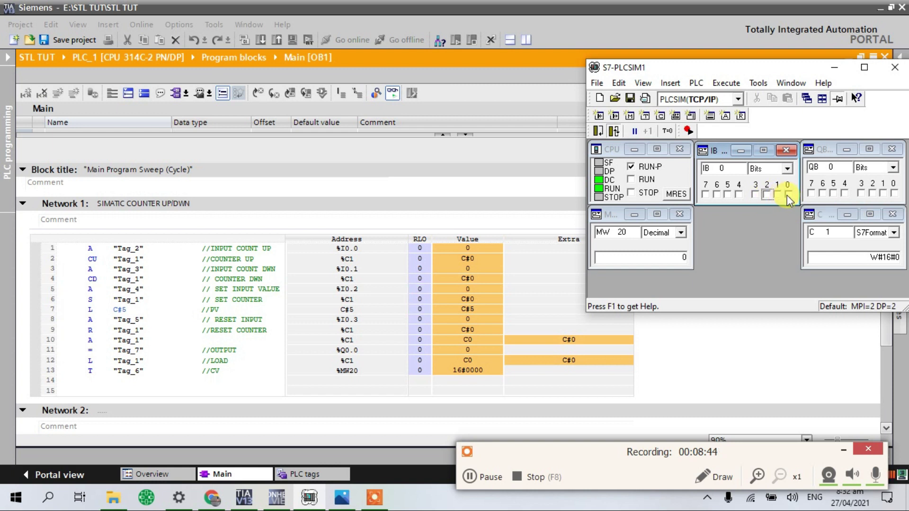
{"action": "left_click", "coordinate": [787, 194]}
{"action": "left_click", "coordinate": [787, 194]}
{"action": "left_click", "coordinate": [787, 194]}
{"action": "left_click", "coordinate": [786, 193]}
{"action": "left_click", "coordinate": [787, 194]}
{"action": "left_click", "coordinate": [786, 194]}
{"action": "left_click", "coordinate": [787, 194]}
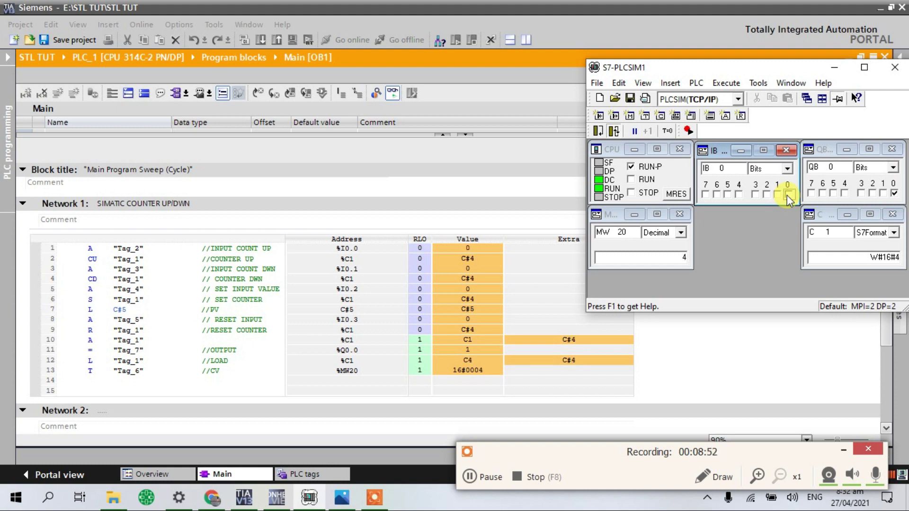
{"action": "left_click", "coordinate": [787, 194]}
{"action": "left_click", "coordinate": [787, 194]}
{"action": "left_click", "coordinate": [787, 194]}
Pulse count-down input I0.1 to bring C1 from 5 down to 0
{"action": "left_click", "coordinate": [777, 194]}
{"action": "left_click", "coordinate": [778, 194]}
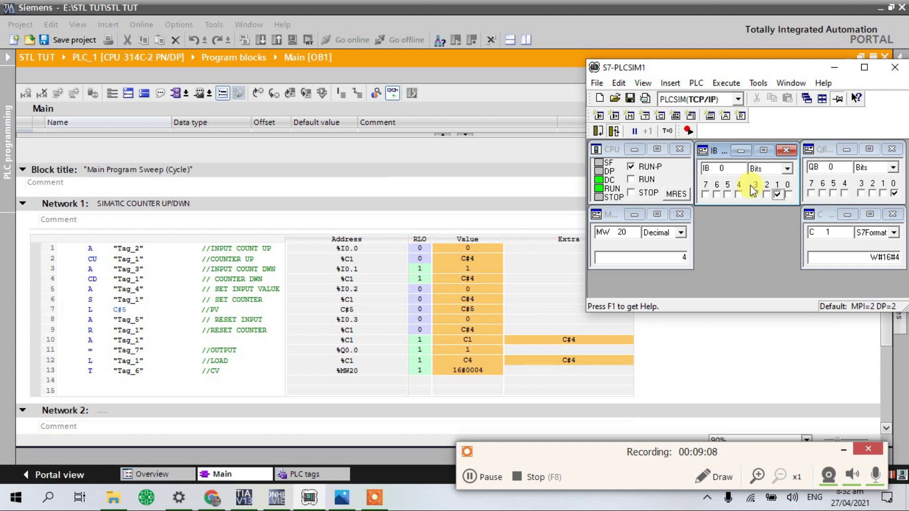
{"action": "left_click", "coordinate": [777, 195]}
{"action": "left_click", "coordinate": [776, 196]}
{"action": "left_click", "coordinate": [776, 195]}
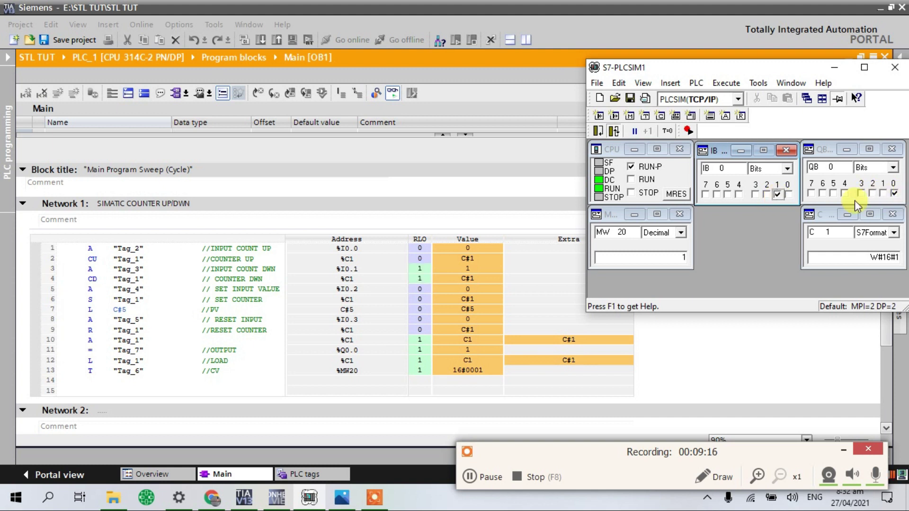
{"action": "left_click", "coordinate": [779, 196]}
{"action": "left_click", "coordinate": [779, 195]}
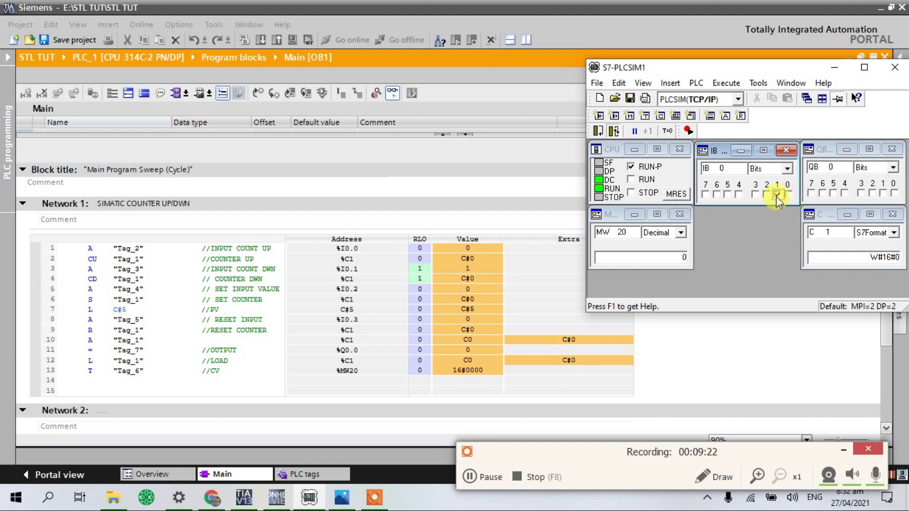
Pulse I0.0 again to count C1 back up to 5
{"action": "left_click", "coordinate": [789, 195]}
{"action": "left_click", "coordinate": [788, 195]}
{"action": "left_click", "coordinate": [789, 195]}
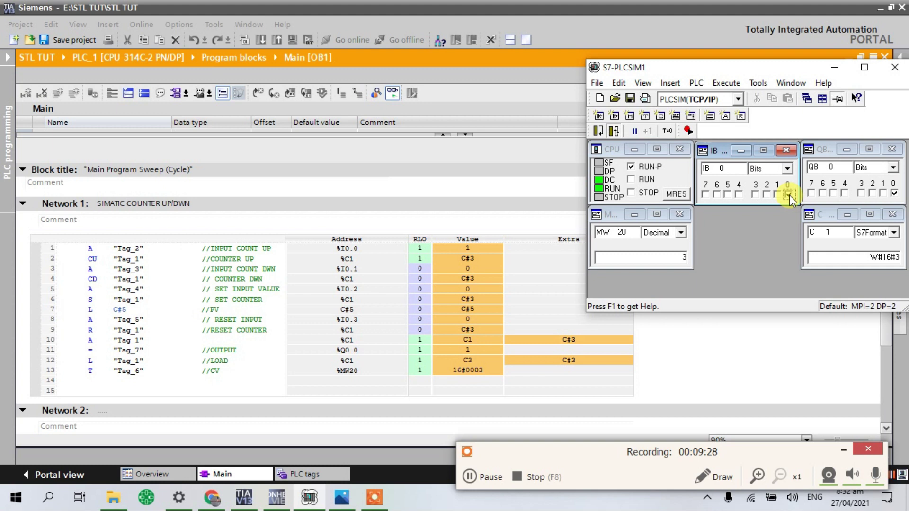
{"action": "left_click", "coordinate": [789, 195]}
{"action": "left_click", "coordinate": [789, 194]}
{"action": "left_click", "coordinate": [788, 195]}
{"action": "left_click", "coordinate": [789, 195]}
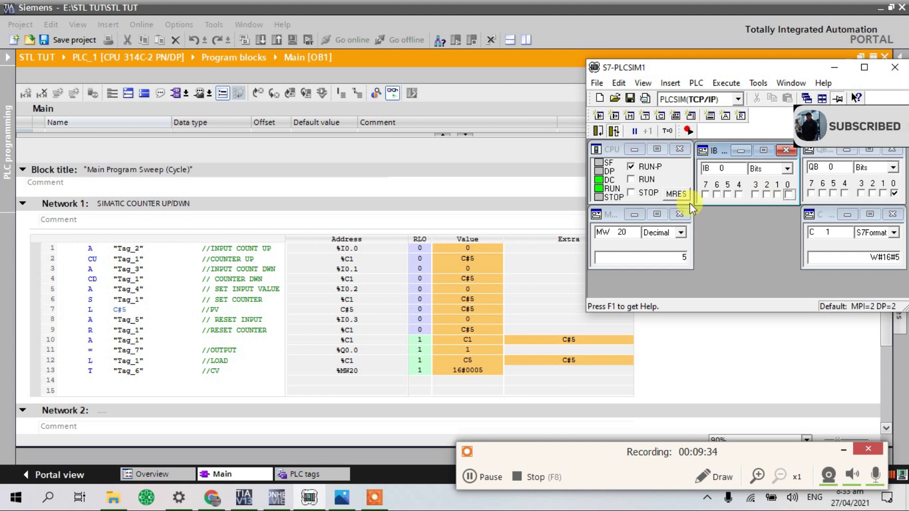
Pulse reset input I0.3 to clear C1, then pulse I0.0 to count up
{"action": "left_click", "coordinate": [755, 195]}
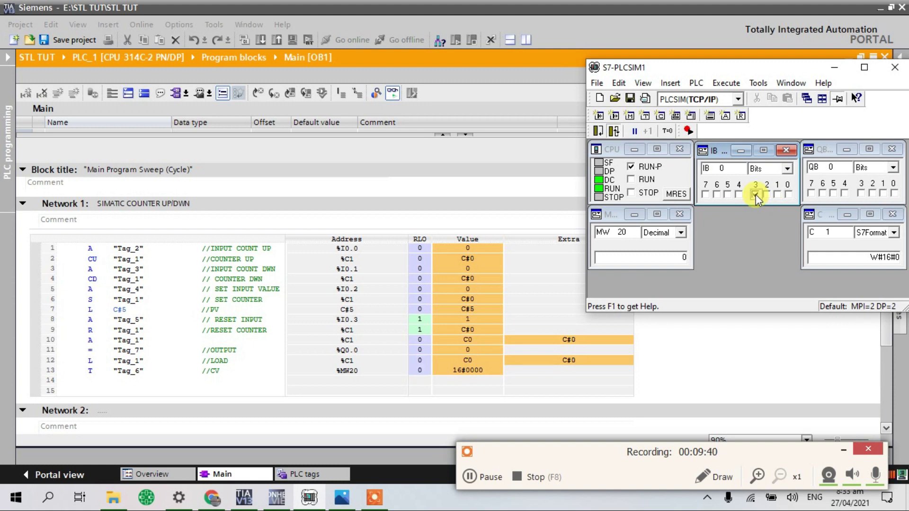
{"action": "left_click", "coordinate": [755, 193]}
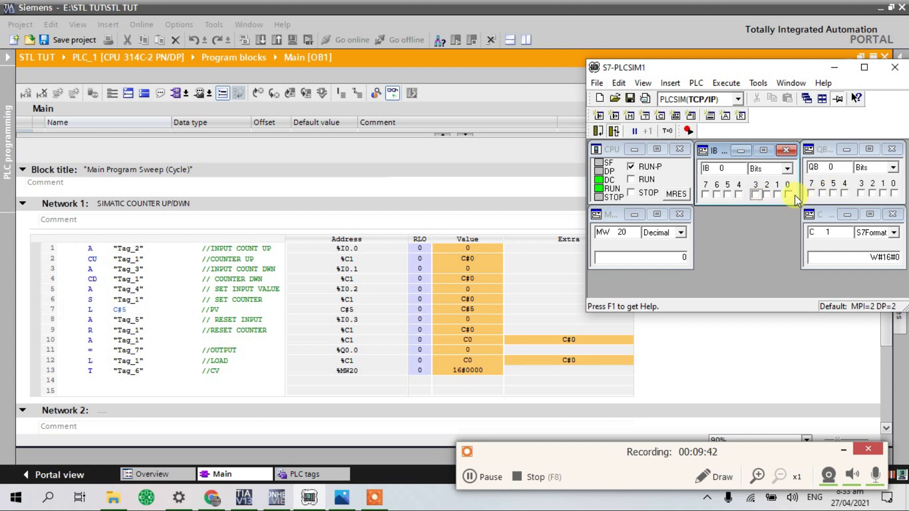
{"action": "left_click", "coordinate": [788, 193]}
{"action": "left_click", "coordinate": [788, 194]}
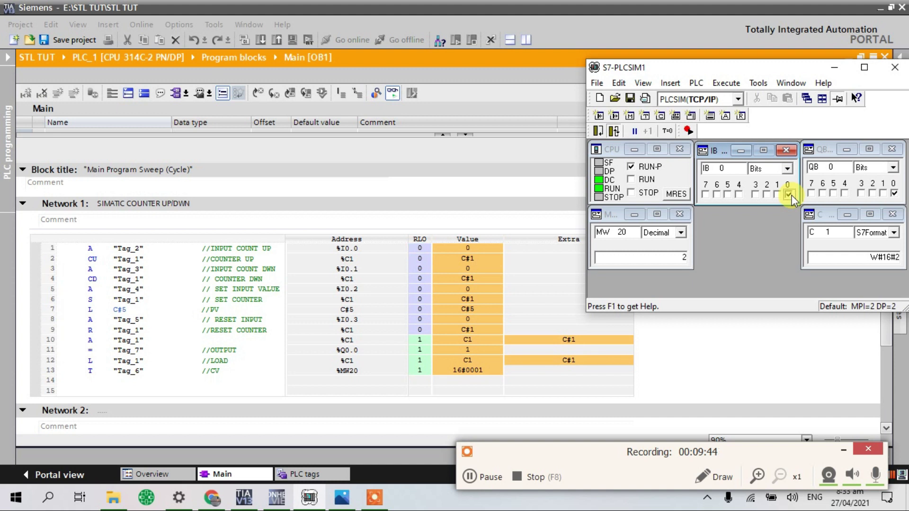
Pulse I0.3 again to reset C1 to 0 and switch I0.0 off
{"action": "left_click", "coordinate": [754, 194]}
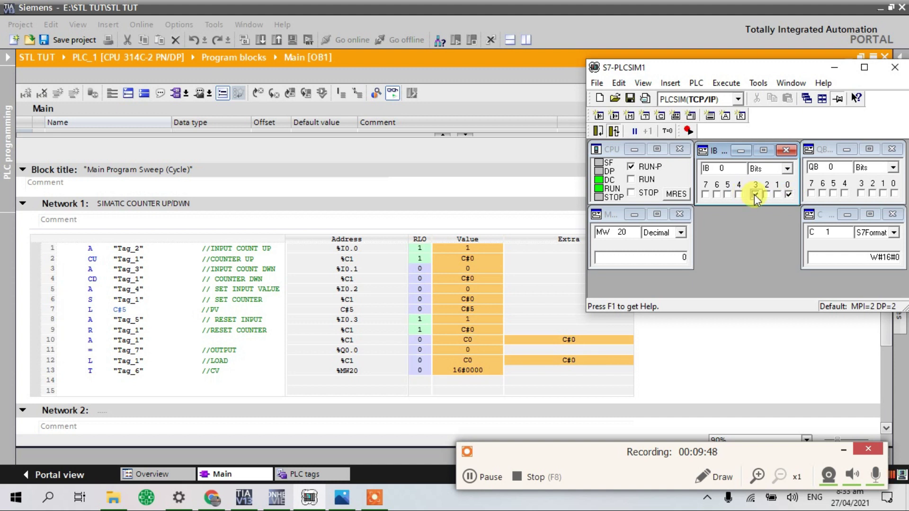
{"action": "left_click", "coordinate": [755, 194]}
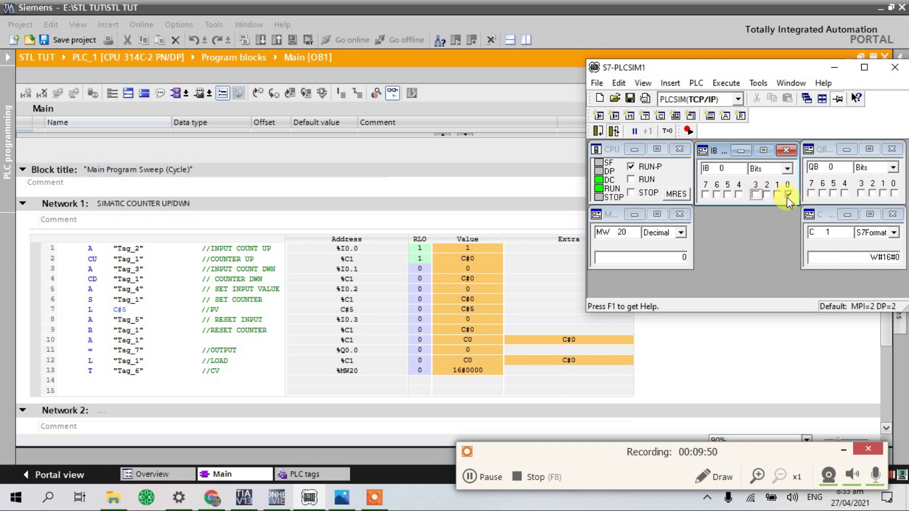
{"action": "left_click", "coordinate": [787, 197]}
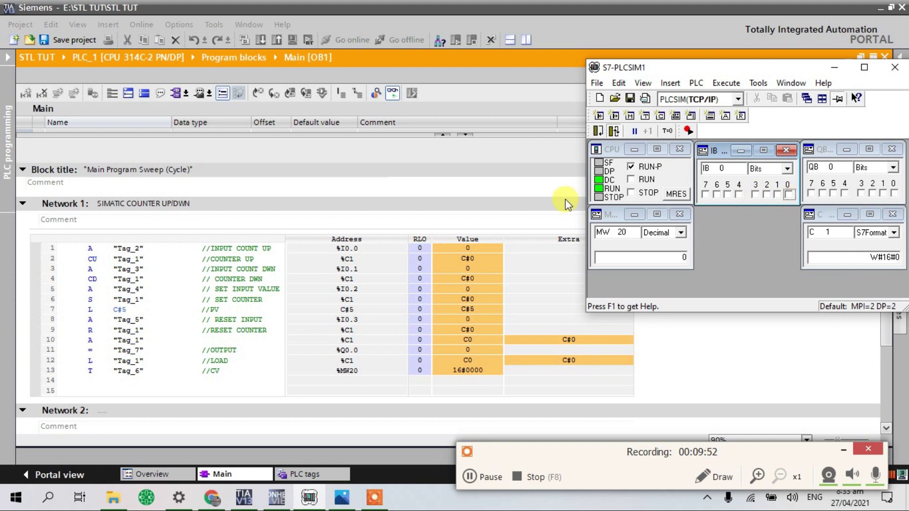